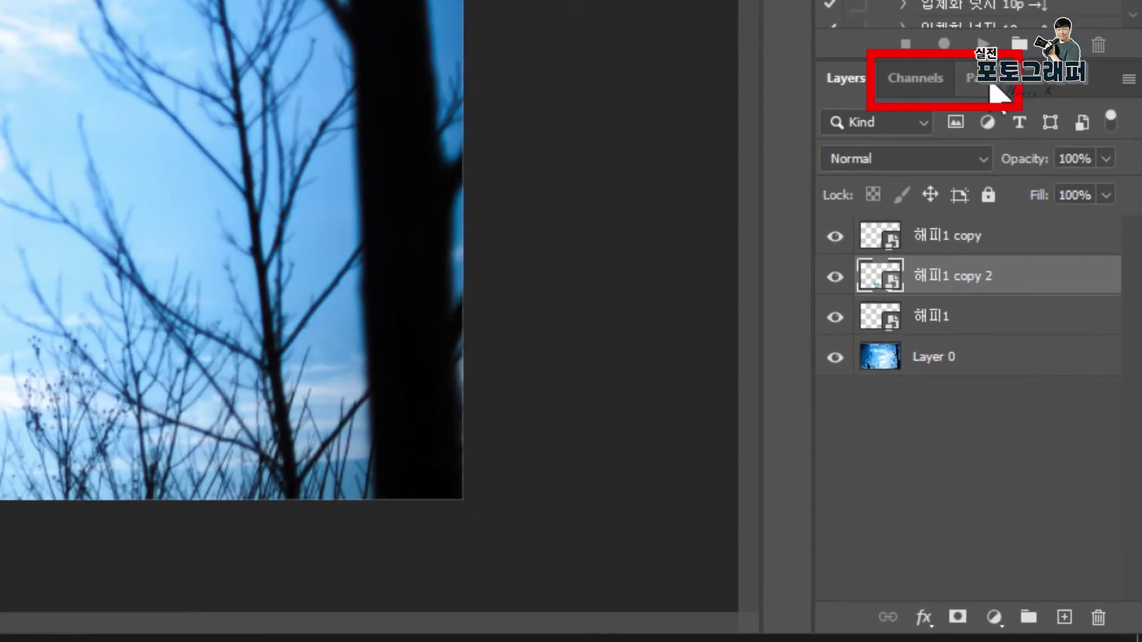
- Browse the Channels and Paths panels, then return to the Layers panel
{"action": "left_click", "coordinate": [907, 80]}
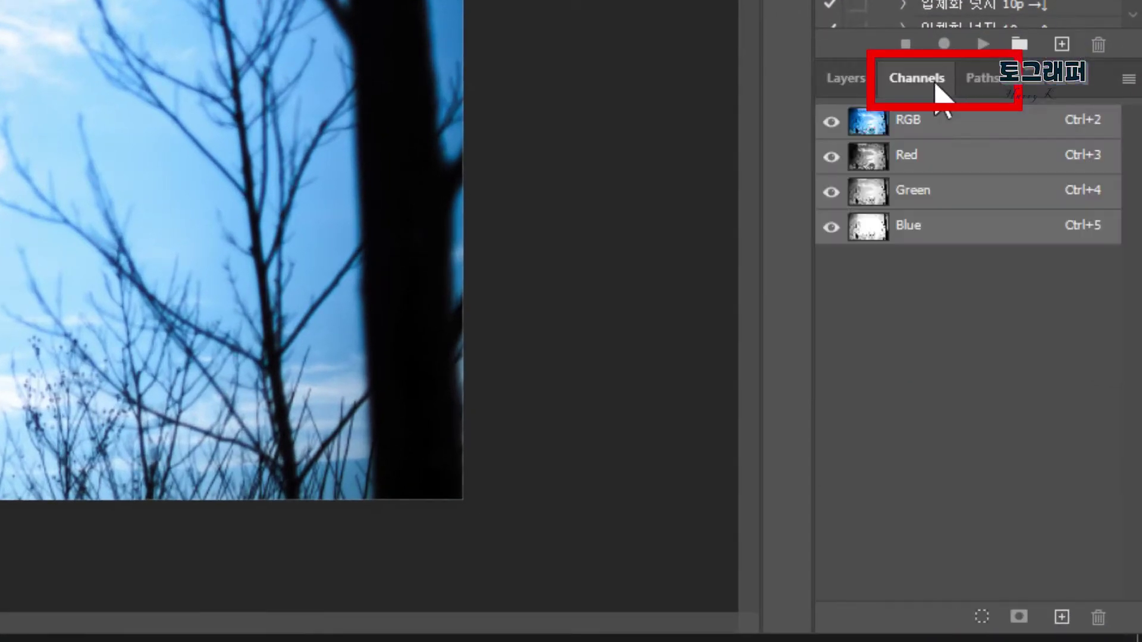
{"action": "left_click", "coordinate": [987, 80]}
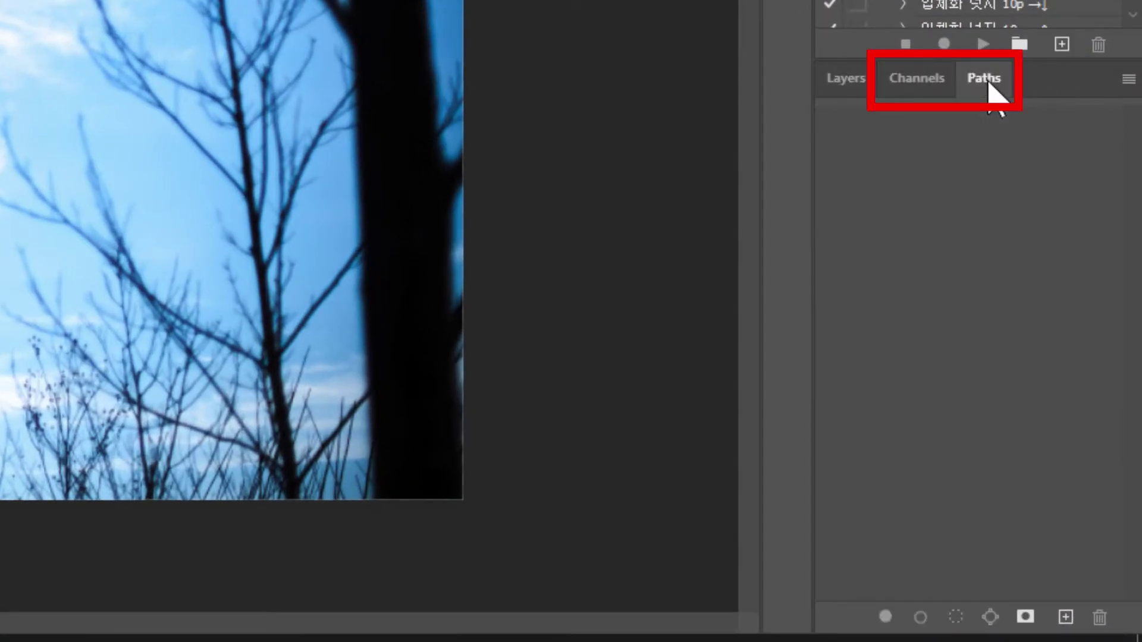
{"action": "left_click", "coordinate": [936, 85]}
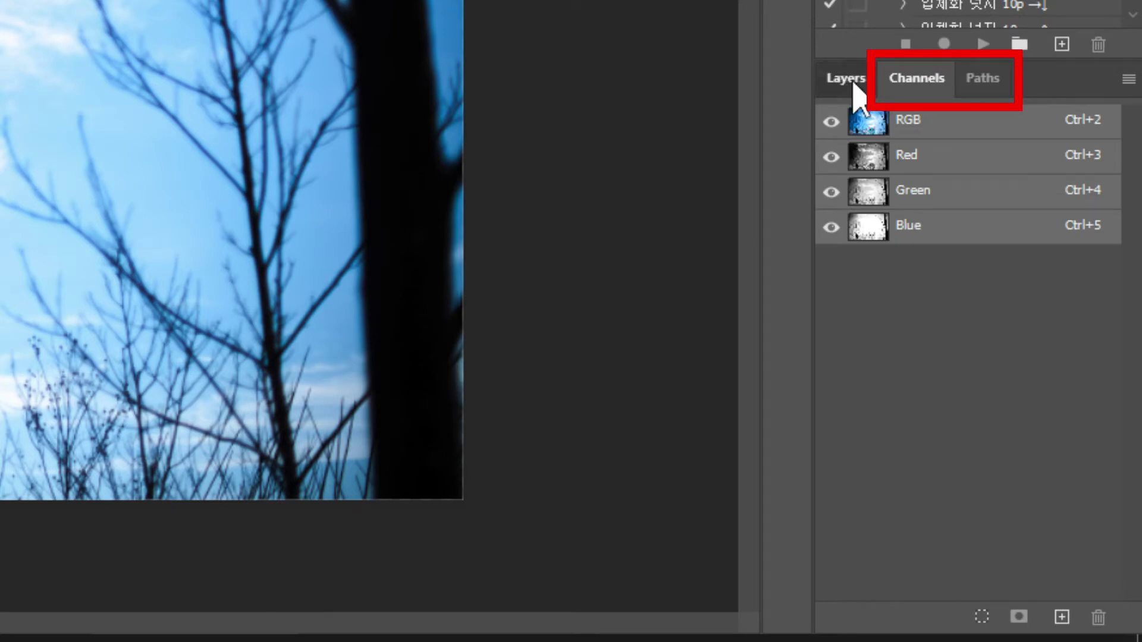
{"action": "left_click", "coordinate": [853, 83]}
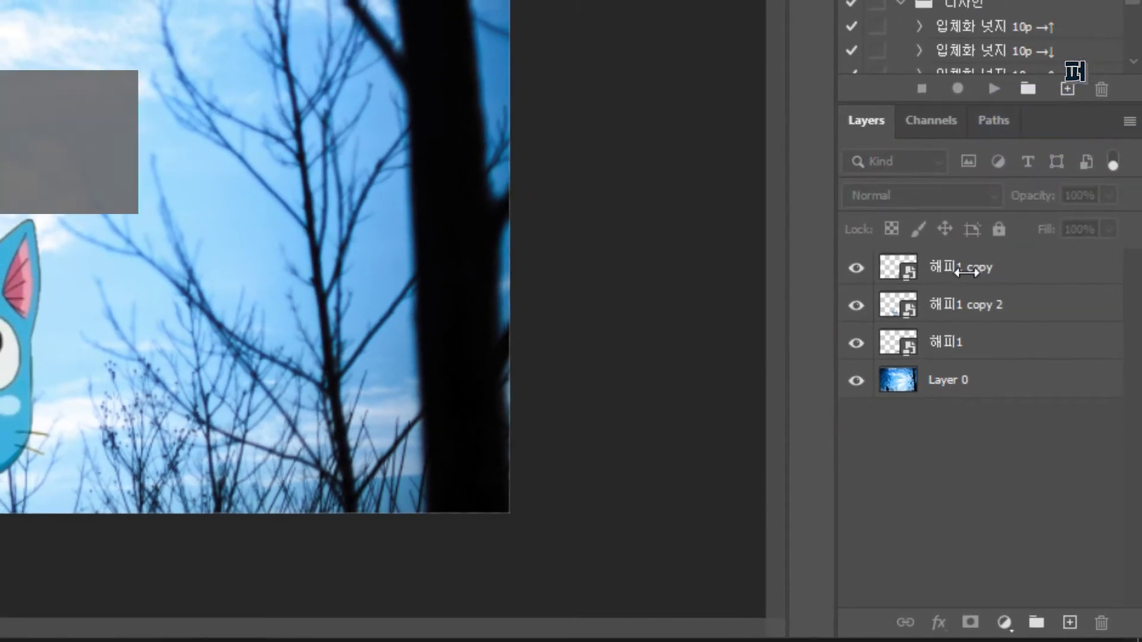
- Leave the blend mode on Normal and drop the cat image files onto the sky photo
{"action": "left_click", "coordinate": [950, 197]}
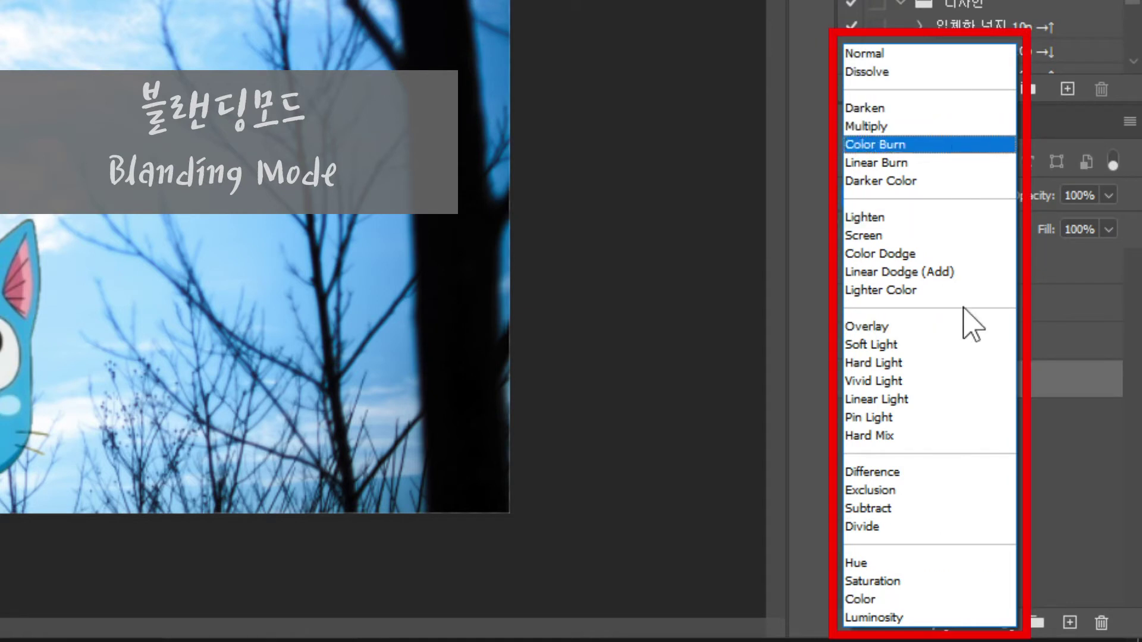
{"action": "left_click", "coordinate": [1070, 470]}
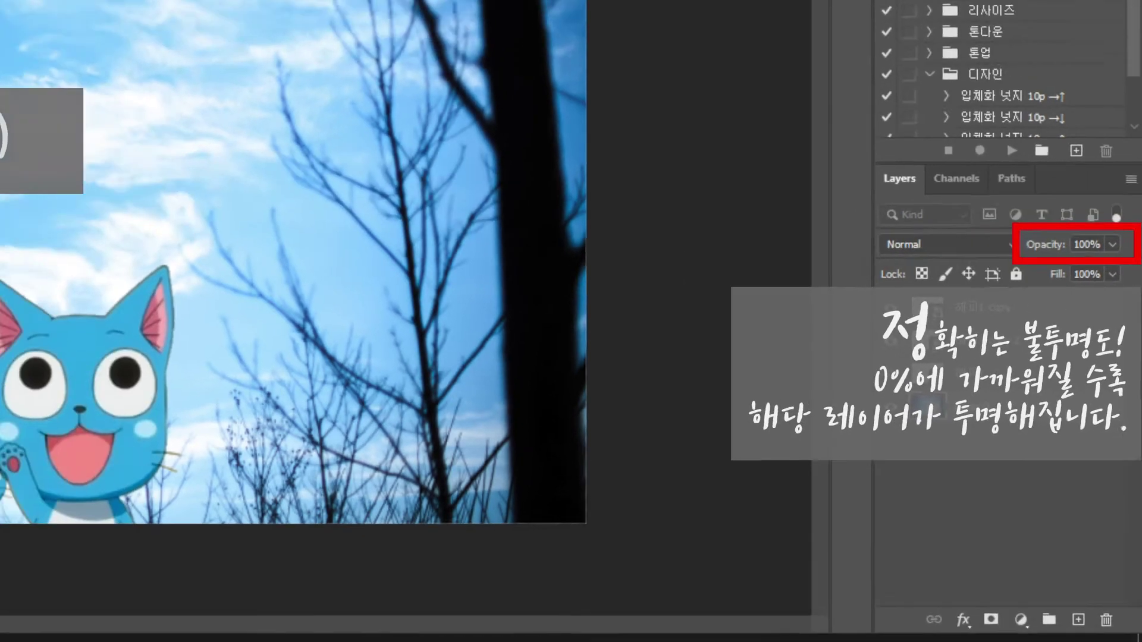
{"action": "left_click_drag", "start_coordinate": [920, 175], "coordinate": [352, 87]}
{"action": "mouse_move", "coordinate": [458, 280]}
{"action": "left_mouse_down"}
{"action": "mouse_move", "coordinate": [319, 230]}
{"action": "mouse_move", "coordinate": [657, 249]}
{"action": "mouse_move", "coordinate": [720, 375]}
{"action": "left_mouse_up"}
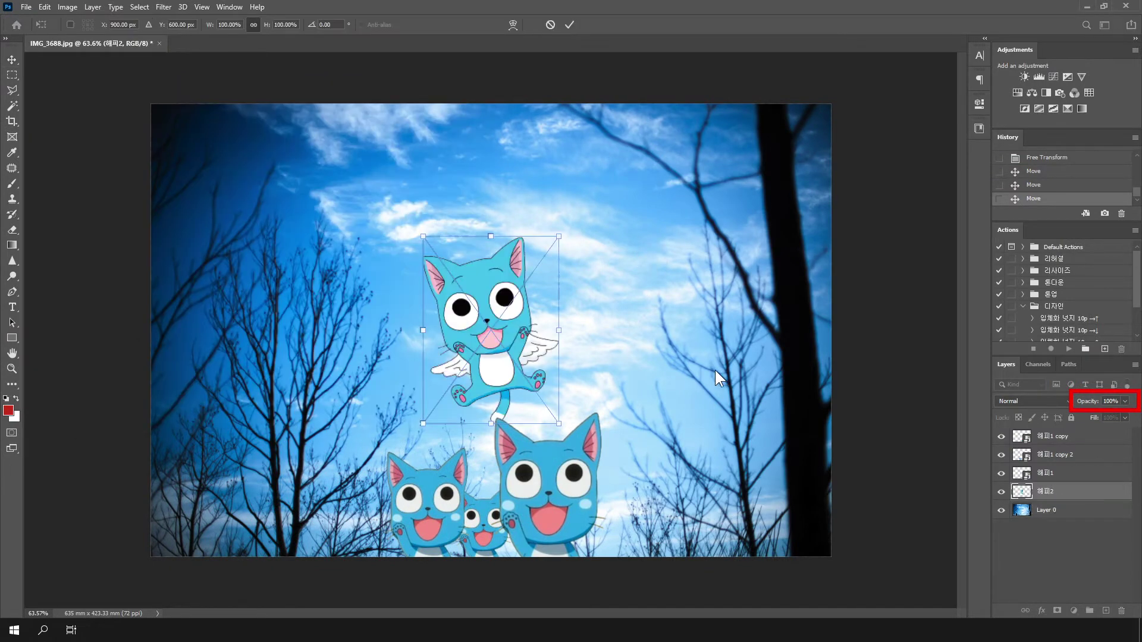
- Commit the placed cats, pile the green cat onto the pink one, and set 해피4 to 53% opacity
{"action": "key", "text": "Return"}
{"action": "key", "text": "Return"}
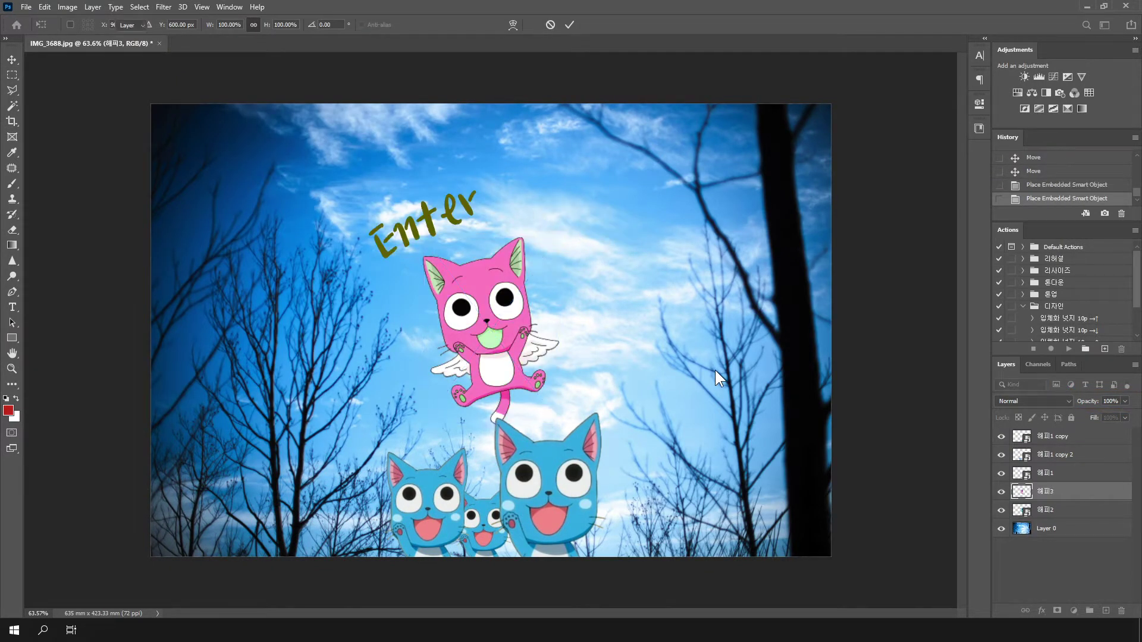
{"action": "key", "text": "Return"}
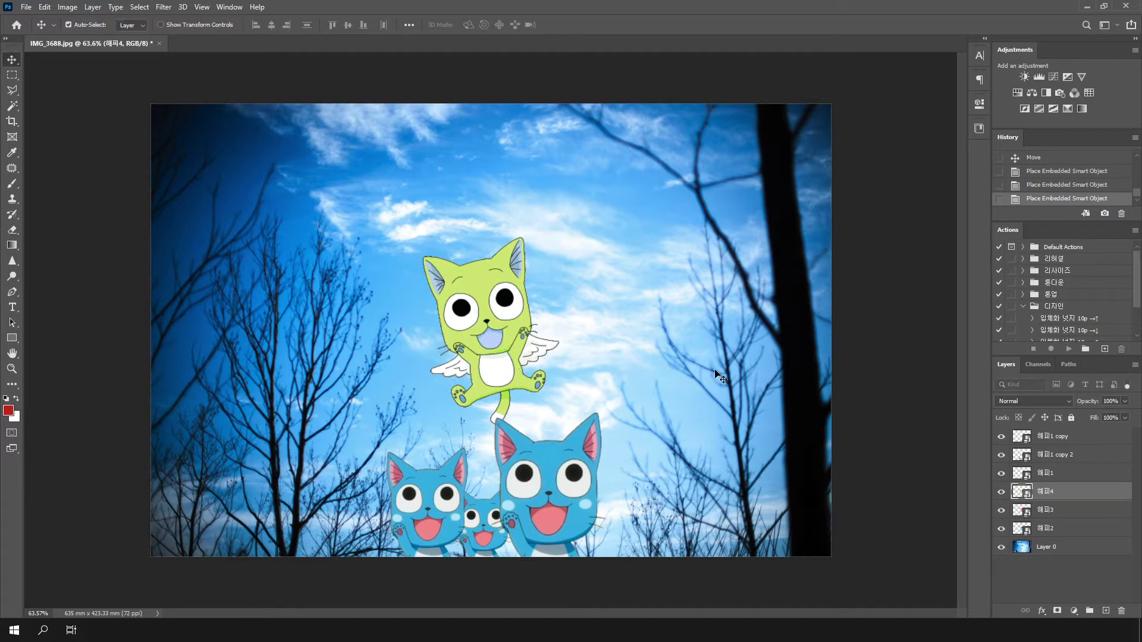
{"action": "left_click_drag", "start_coordinate": [493, 338], "coordinate": [658, 321]}
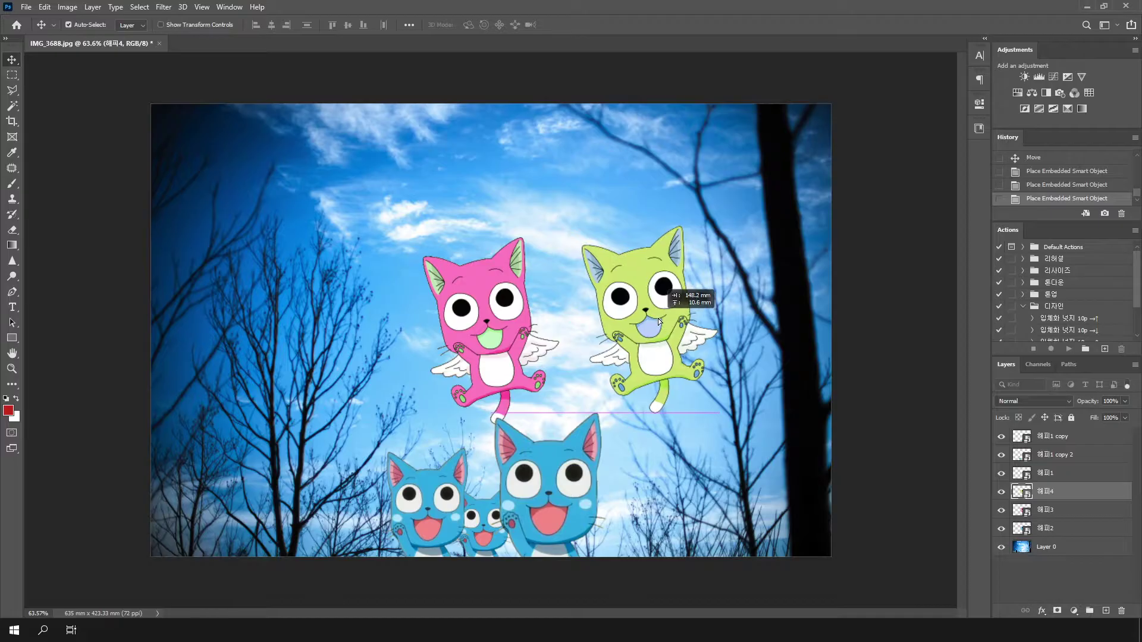
{"action": "left_click_drag", "start_coordinate": [657, 319], "coordinate": [502, 314]}
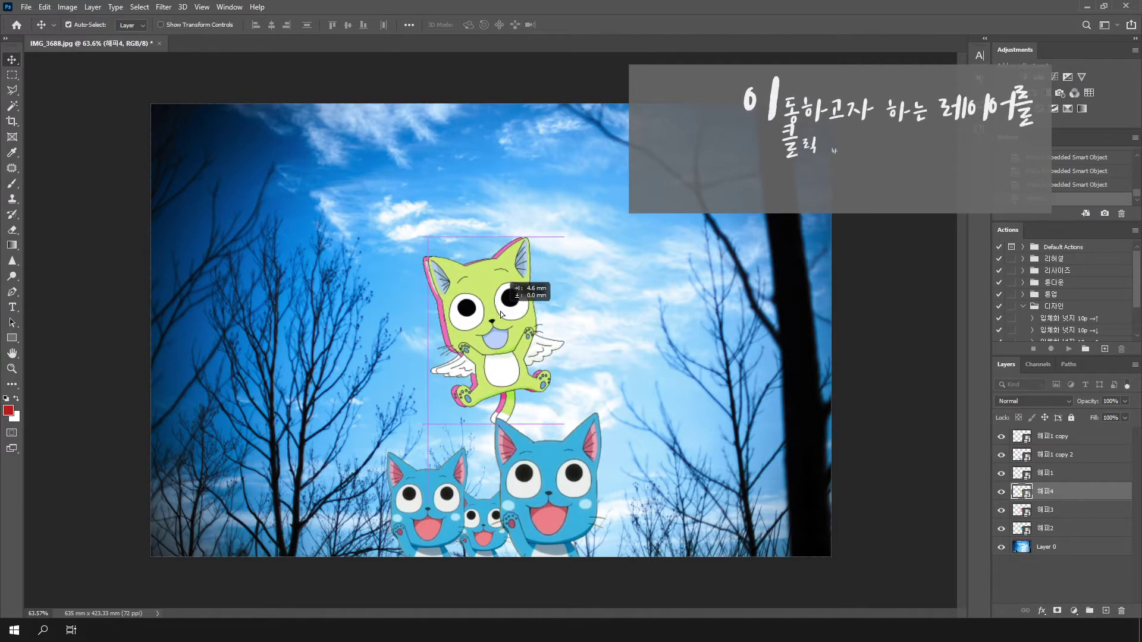
{"action": "mouse_move", "coordinate": [501, 314]}
{"action": "left_mouse_down"}
{"action": "mouse_move", "coordinate": [682, 315]}
{"action": "mouse_move", "coordinate": [495, 224]}
{"action": "mouse_move", "coordinate": [495, 195]}
{"action": "left_mouse_up"}
{"action": "left_click_drag", "start_coordinate": [644, 319], "coordinate": [539, 310]}
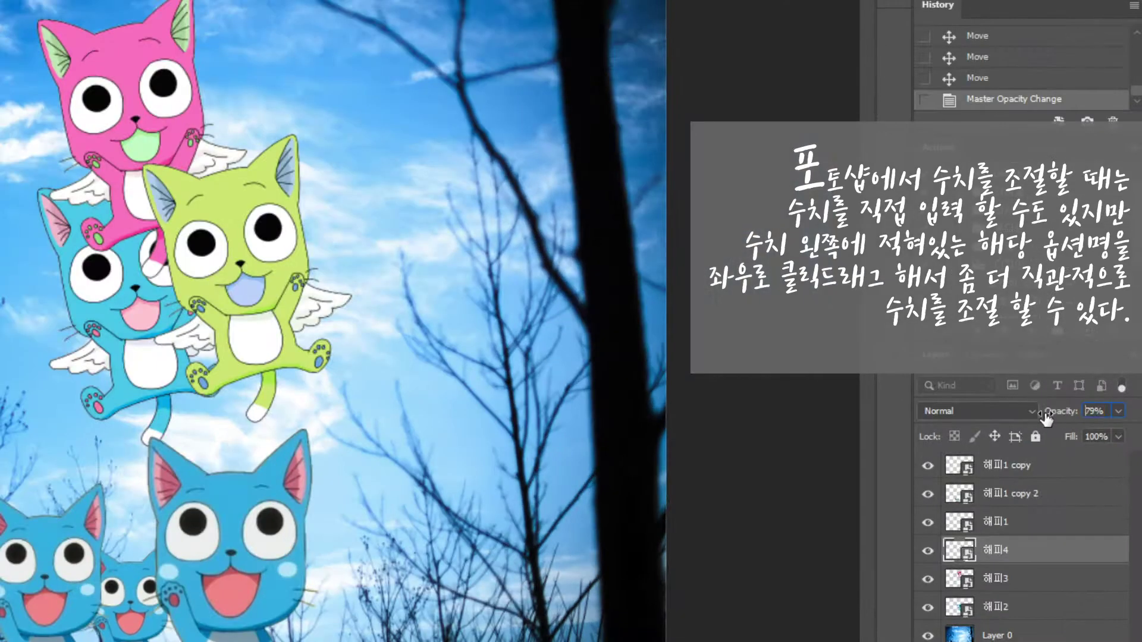
{"action": "left_click_drag", "start_coordinate": [1087, 401], "coordinate": [1069, 406]}
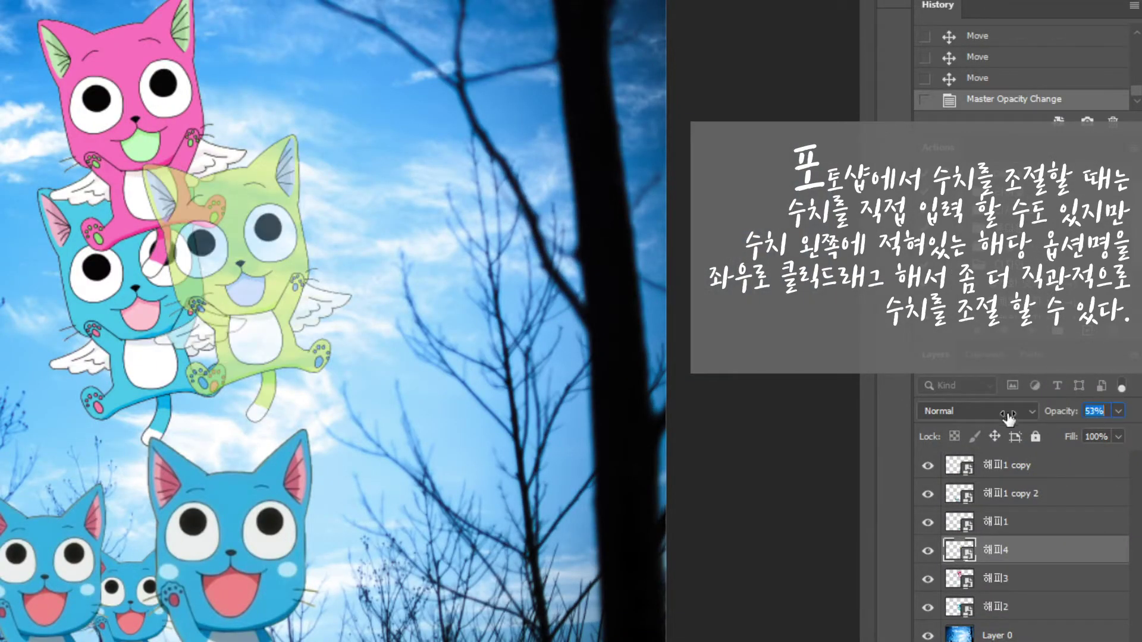
- Scrub the green cat 해피4's opacity down and back to partial transparency
{"action": "left_click_drag", "start_coordinate": [1008, 418], "coordinate": [773, 450]}
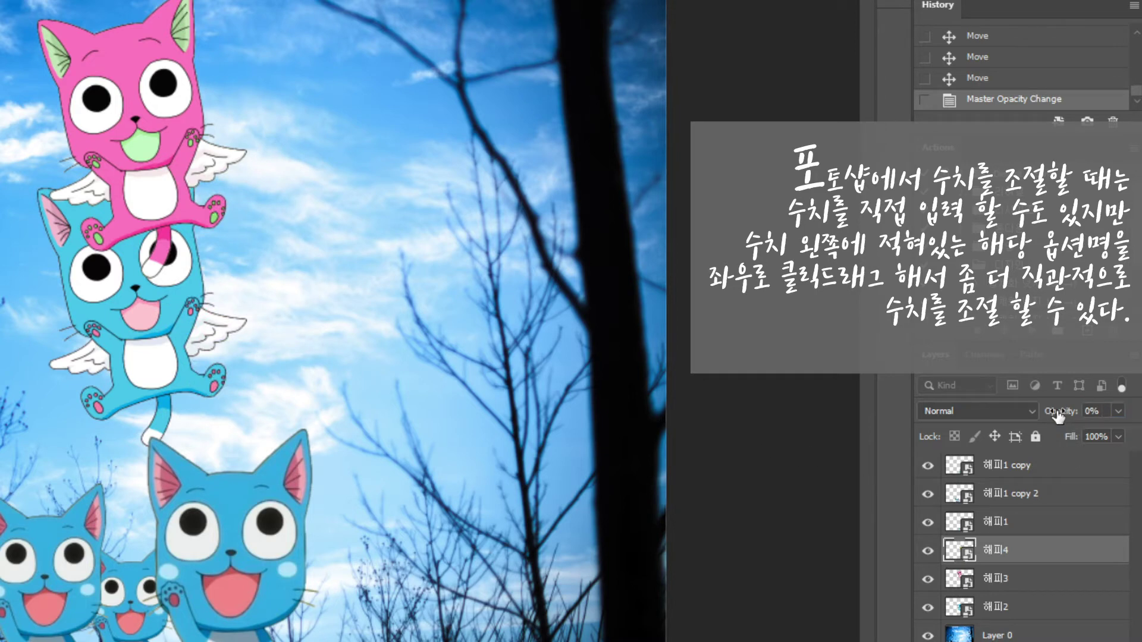
{"action": "left_click_drag", "start_coordinate": [1058, 416], "coordinate": [1088, 416]}
{"action": "left_click", "coordinate": [1011, 578]}
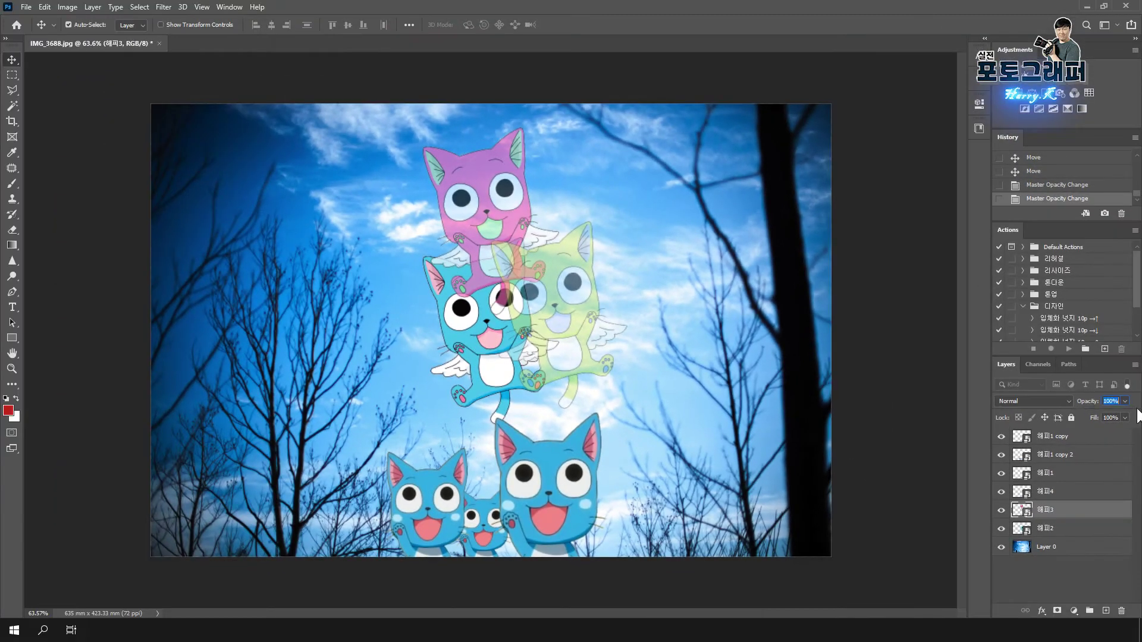
{"action": "key", "text": "Return"}
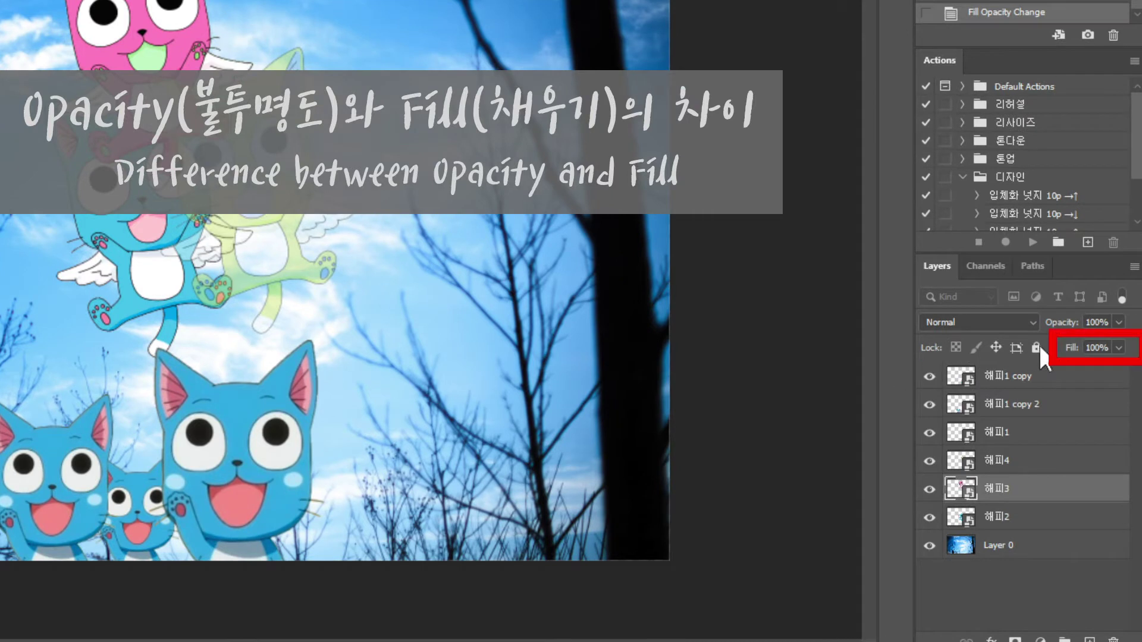
- Set the pink cat 해피3 to 56% opacity and line up the three winged cats in a row
{"action": "mouse_move", "coordinate": [1069, 326]}
{"action": "left_mouse_down"}
{"action": "mouse_move", "coordinate": [1052, 326]}
{"action": "mouse_move", "coordinate": [1117, 323]}
{"action": "left_mouse_up"}
{"action": "left_click", "coordinate": [1094, 323]}
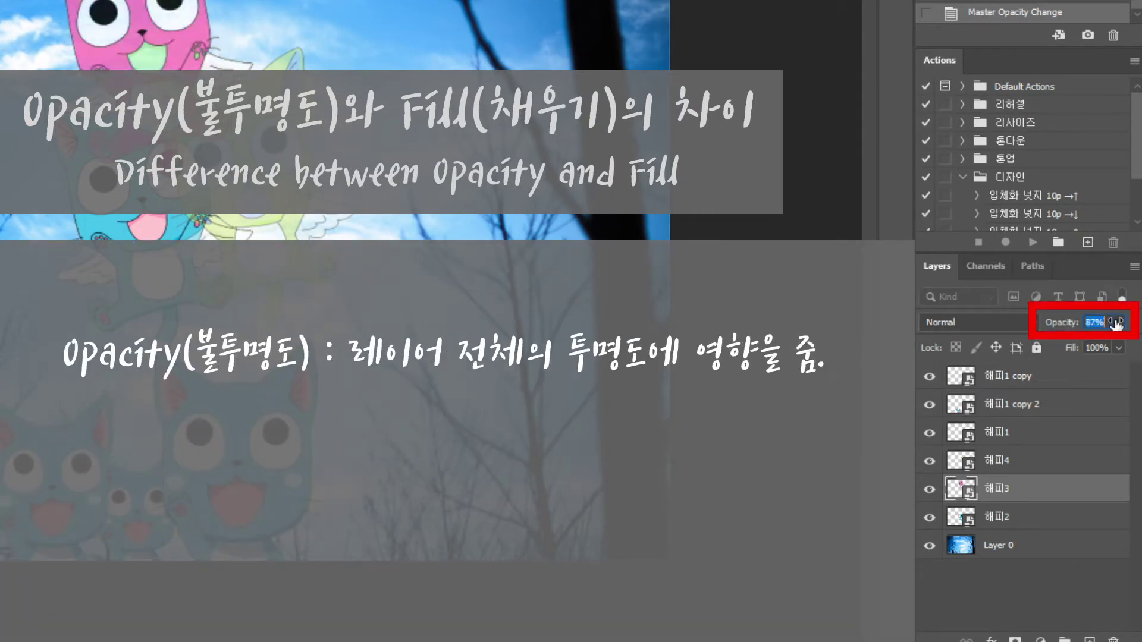
{"action": "scroll", "coordinate": [1097, 324], "scroll_direction": "down", "scroll_amount": 10}
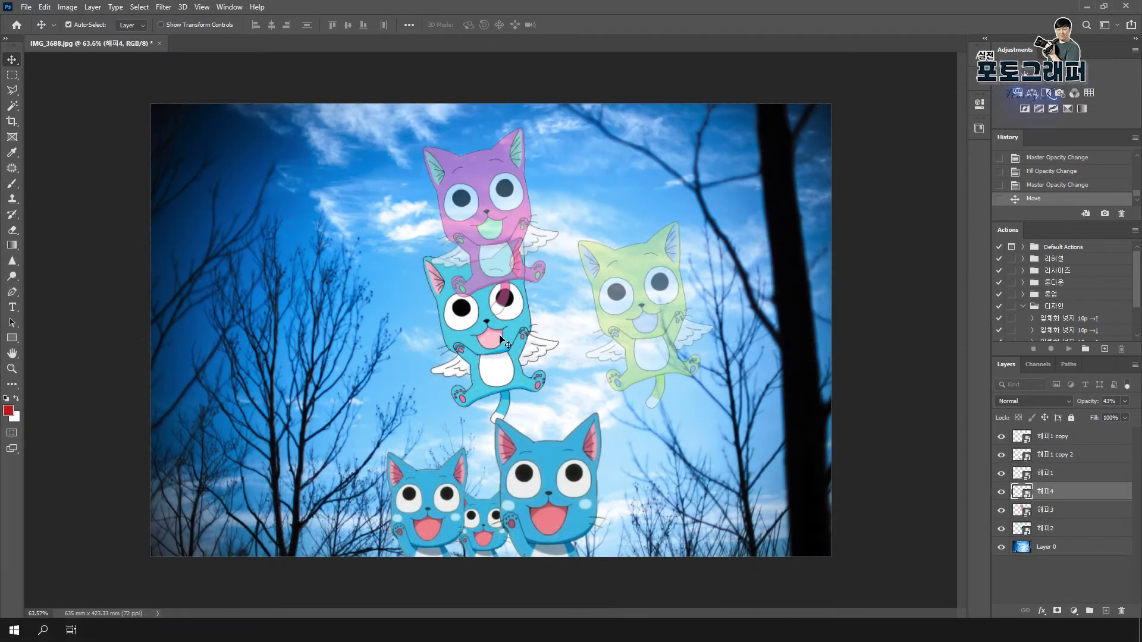
{"action": "left_click_drag", "start_coordinate": [502, 341], "coordinate": [351, 316]}
{"action": "left_click_drag", "start_coordinate": [494, 250], "coordinate": [494, 345]}
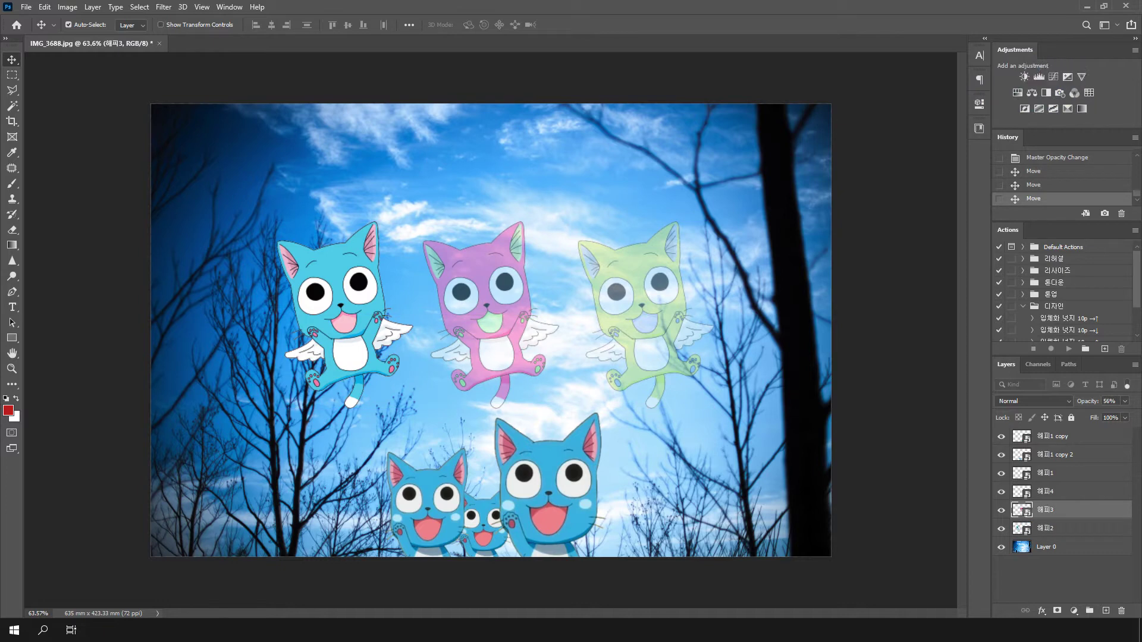
- Hide the pink cat and duplicate the blue cat 해피2 onto the right side
{"action": "left_click", "coordinate": [1022, 529]}
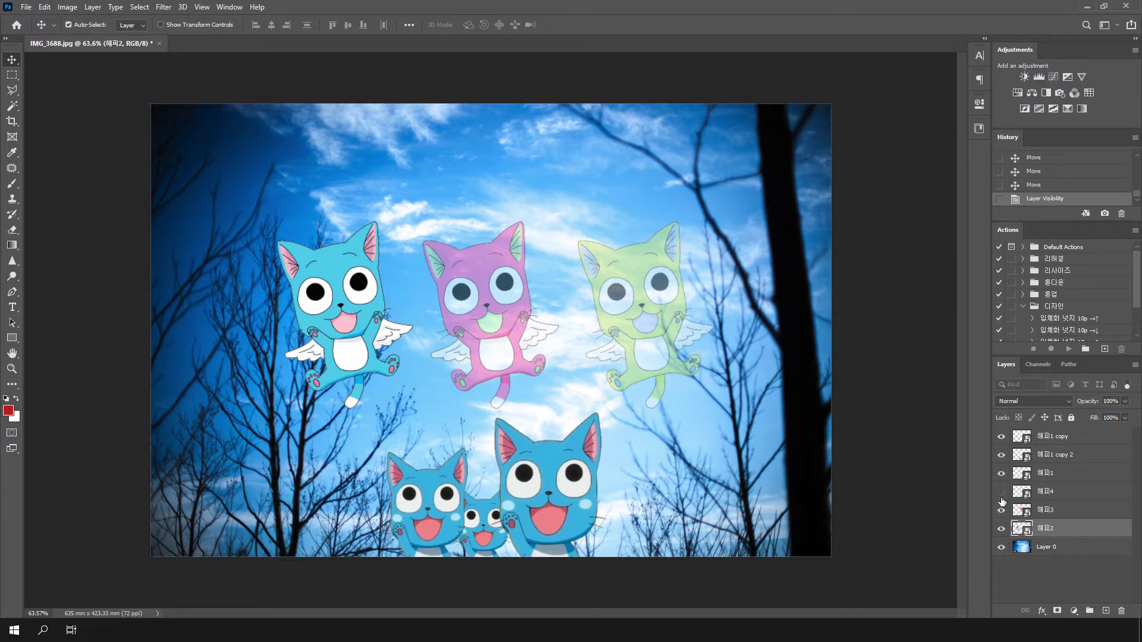
{"action": "left_click", "coordinate": [1001, 510]}
{"action": "mouse_move", "coordinate": [331, 310]}
{"action": "left_mouse_down"}
{"action": "mouse_move", "coordinate": [680, 314]}
{"action": "mouse_move", "coordinate": [632, 304]}
{"action": "left_mouse_up"}
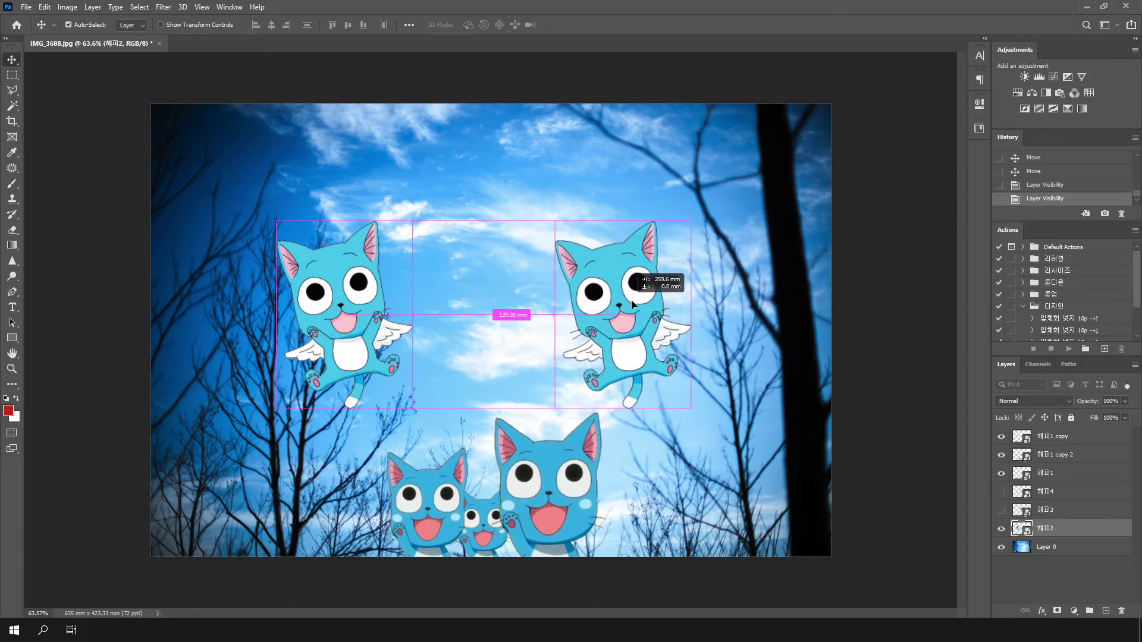
{"action": "left_click_drag", "start_coordinate": [359, 304], "coordinate": [419, 304]}
- Give both blue cats a white Outer Glow and fade 해피2 to 58% opacity
{"action": "left_click", "coordinate": [1041, 610]}
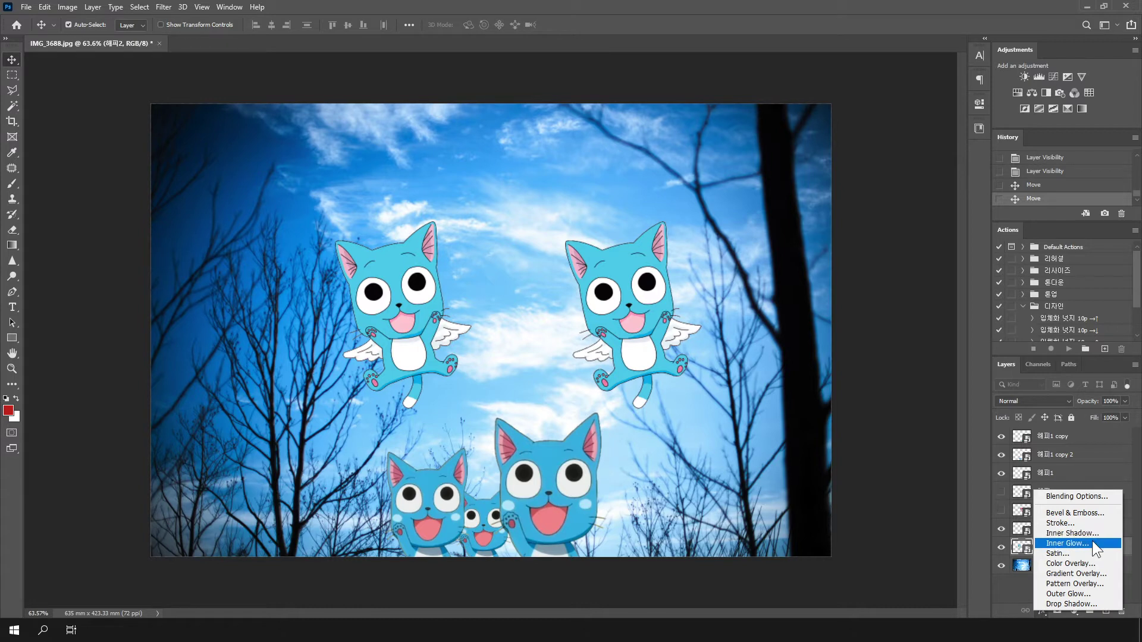
{"action": "left_click", "coordinate": [1084, 595]}
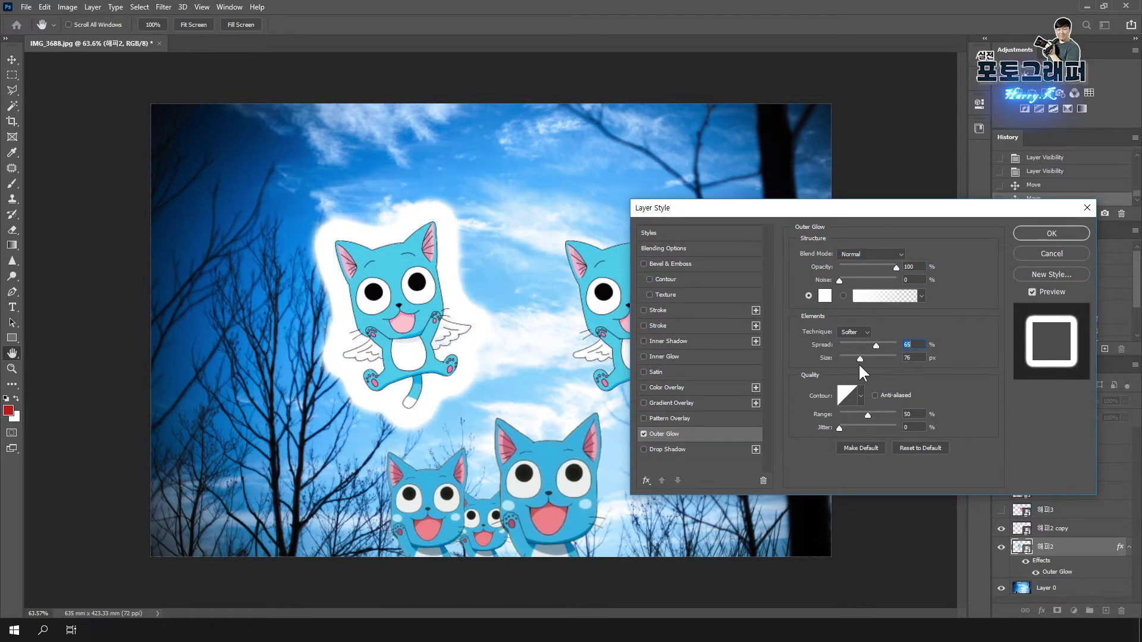
{"action": "left_click", "coordinate": [1047, 233]}
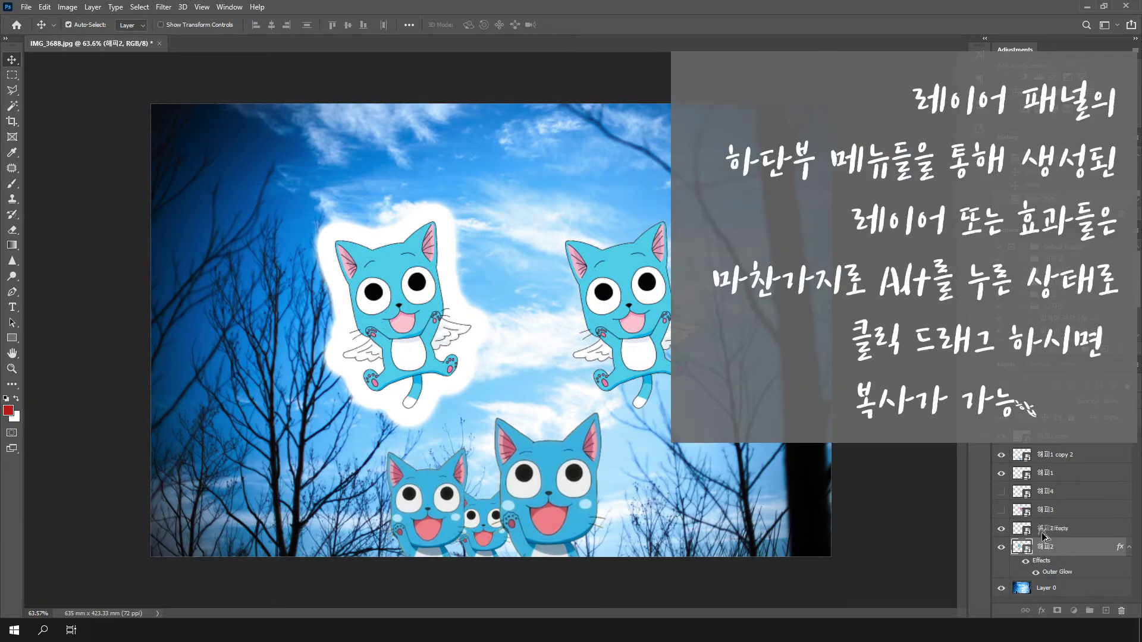
{"action": "left_click_drag", "start_coordinate": [1043, 536], "coordinate": [1044, 533]}
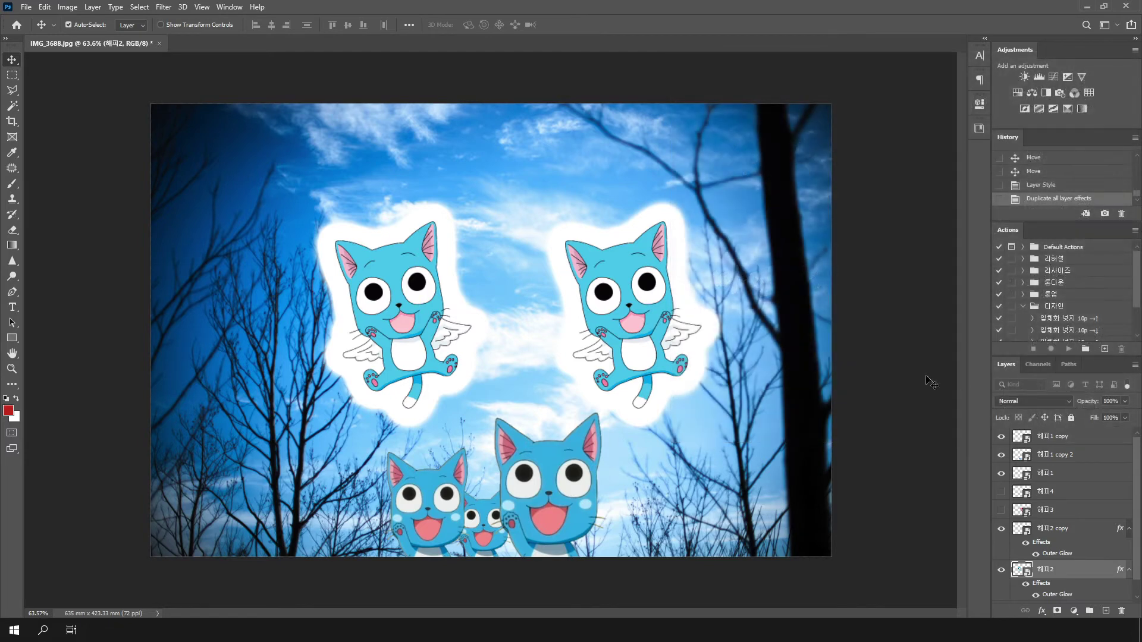
{"action": "left_click_drag", "start_coordinate": [1086, 405], "coordinate": [633, 330]}
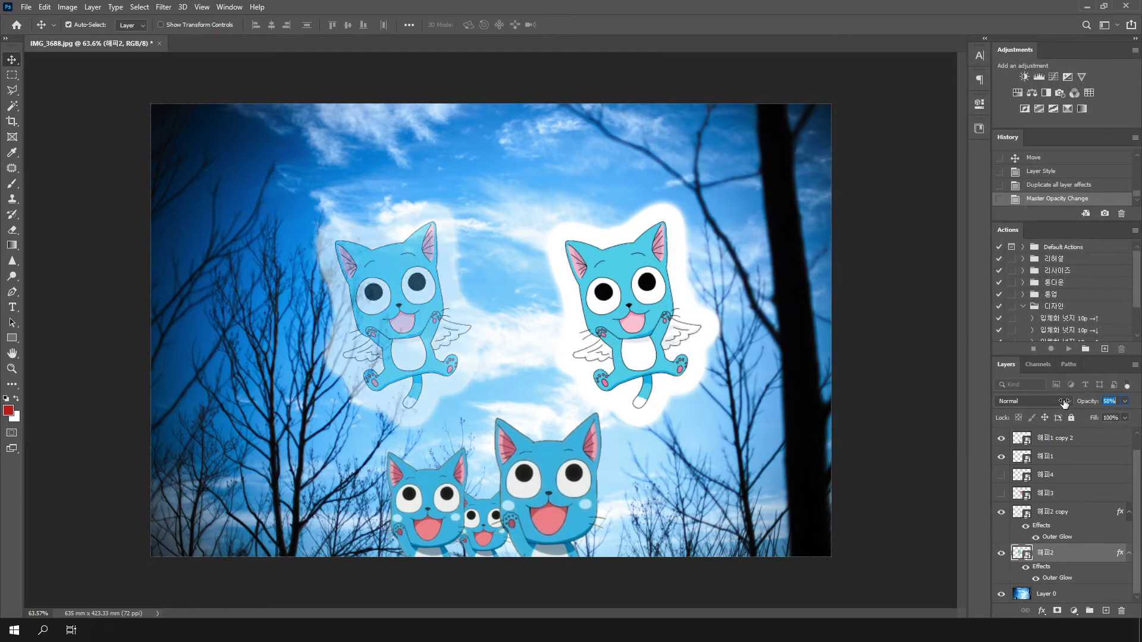
- Lower the Fill of 해피2 copy to 49%, keeping its white glow bright
{"action": "left_click", "coordinate": [633, 330]}
{"action": "left_click_drag", "start_coordinate": [1095, 418], "coordinate": [1064, 421]}
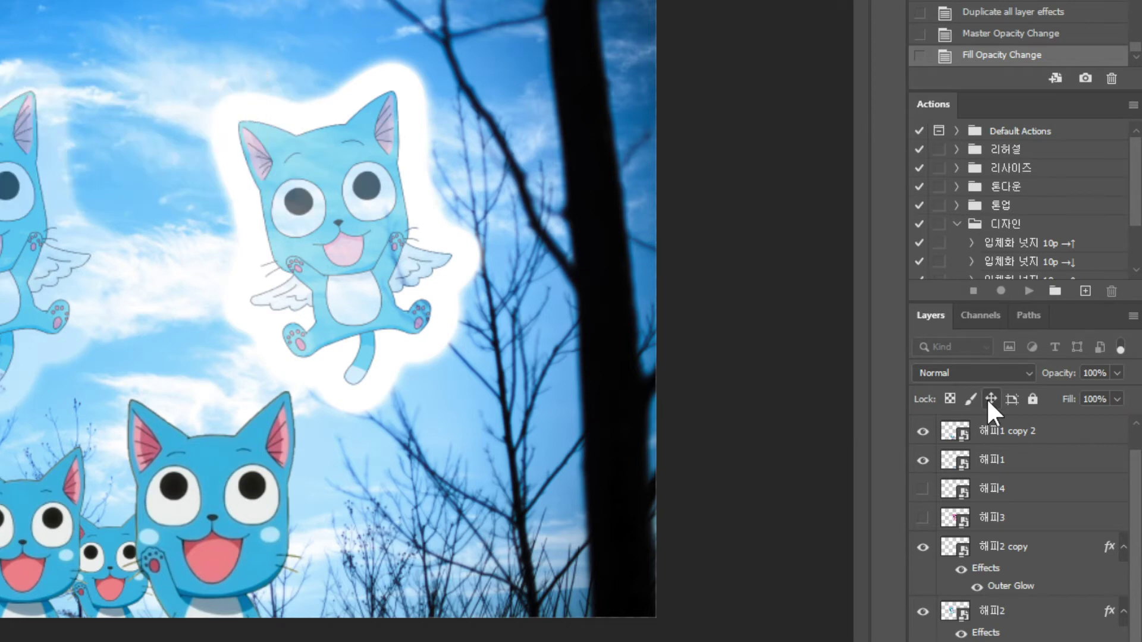
- Test moving and position-locking Layer 0, then lock its image pixels
{"action": "mouse_move", "coordinate": [674, 425]}
{"action": "left_mouse_down"}
{"action": "mouse_move", "coordinate": [622, 386]}
{"action": "mouse_move", "coordinate": [476, 447]}
{"action": "left_mouse_up"}
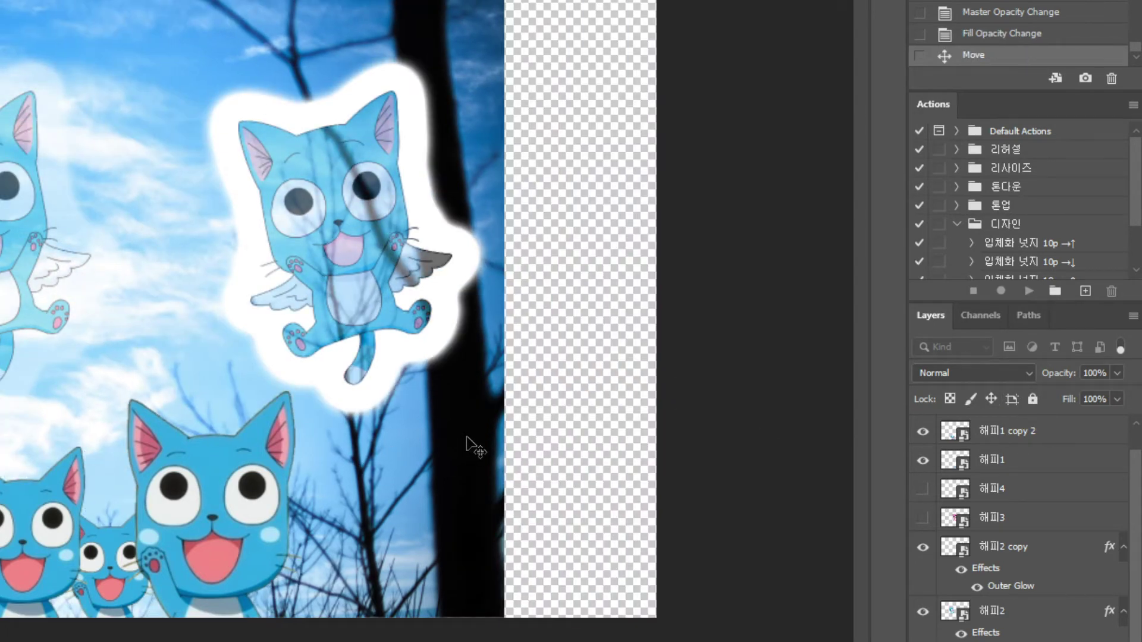
{"action": "key", "text": "ctrl+z"}
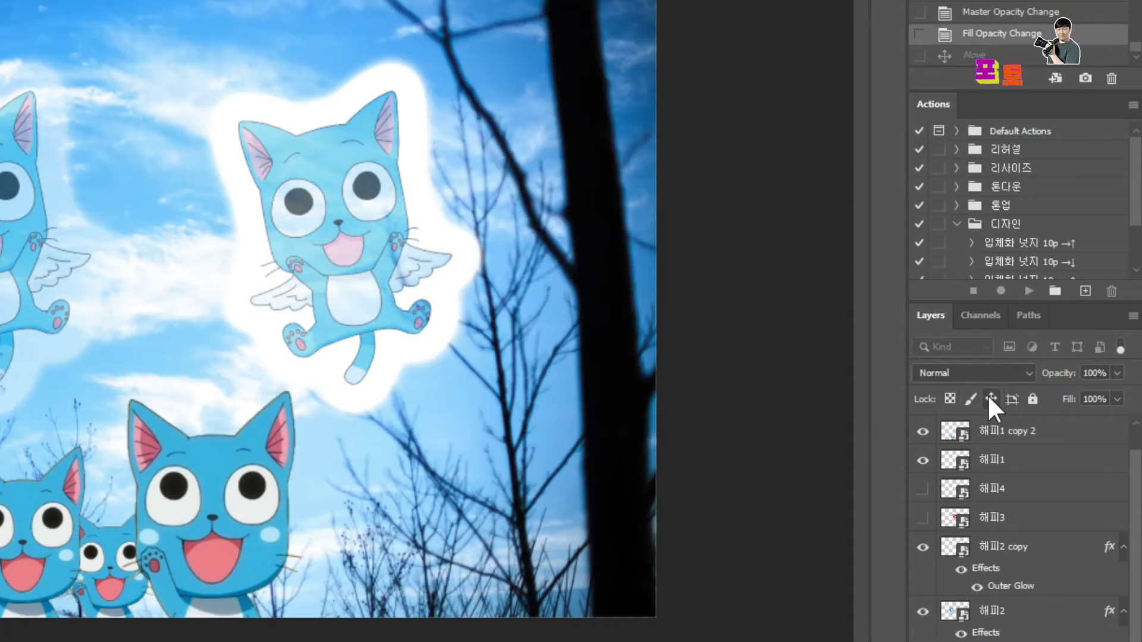
{"action": "left_click", "coordinate": [1032, 400]}
{"action": "left_click_drag", "start_coordinate": [562, 472], "coordinate": [395, 453]}
{"action": "left_click_drag", "start_coordinate": [516, 324], "coordinate": [599, 237]}
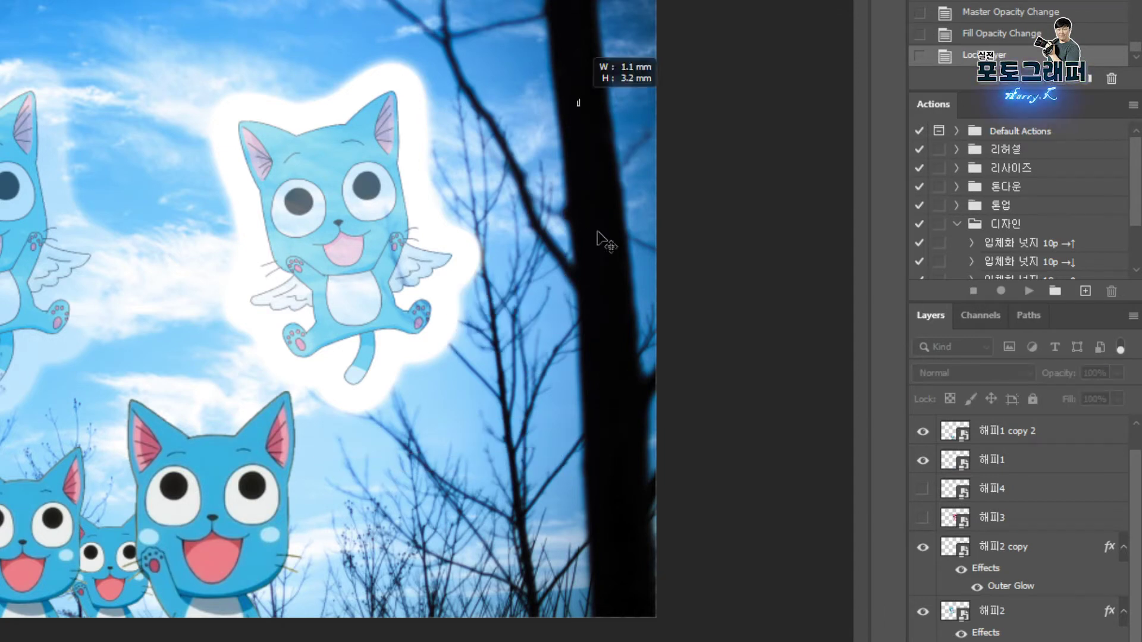
{"action": "left_click", "coordinate": [991, 399]}
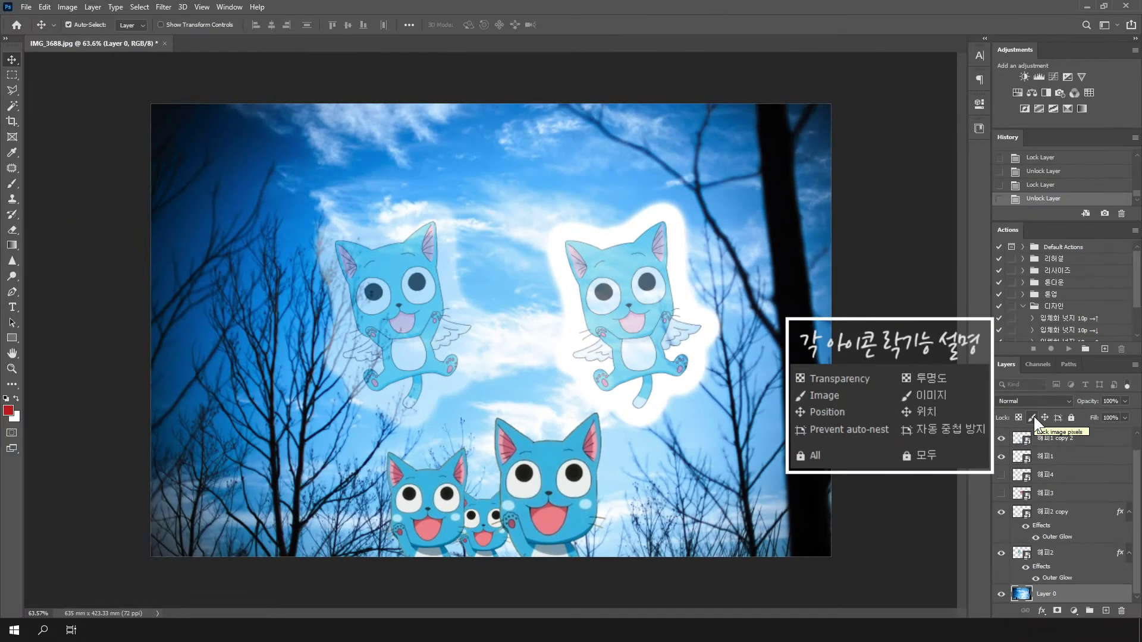
{"action": "left_click", "coordinate": [1033, 417]}
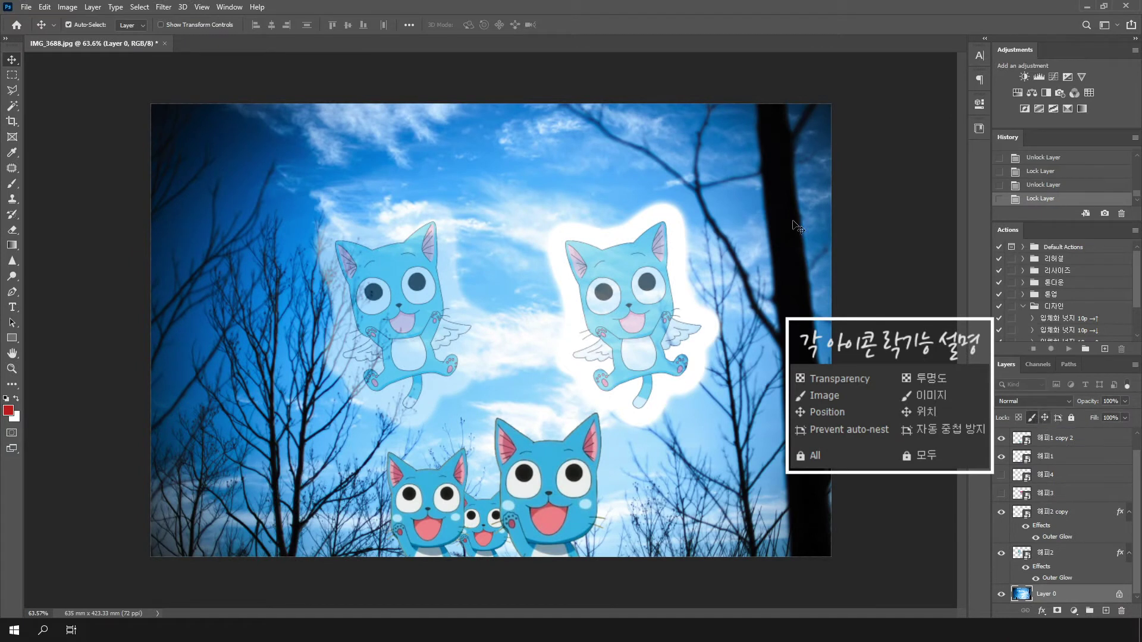
- Confirm brushing is refused on locked Layer 0, then toggle Lock All on and off
{"action": "left_click", "coordinate": [12, 184]}
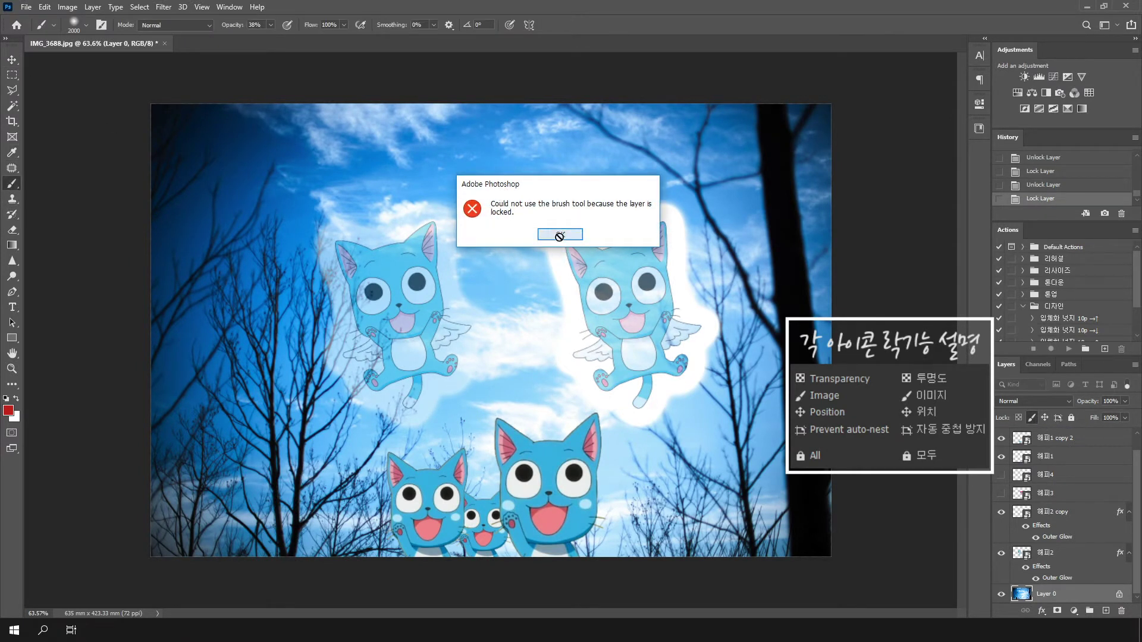
{"action": "left_click", "coordinate": [559, 235]}
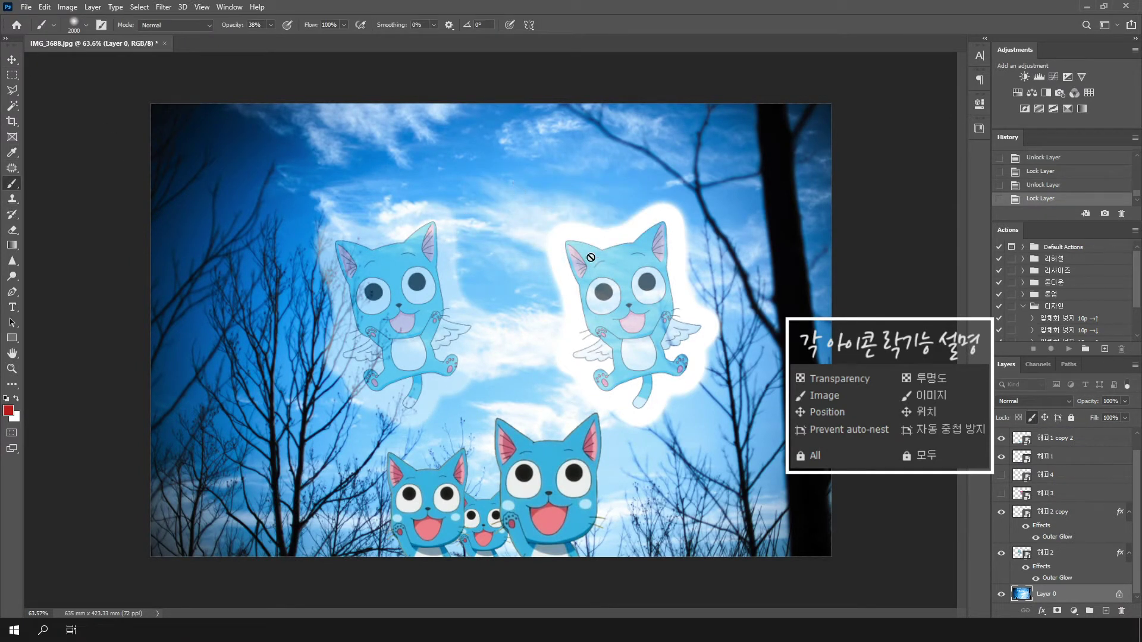
{"action": "left_click", "coordinate": [1071, 418]}
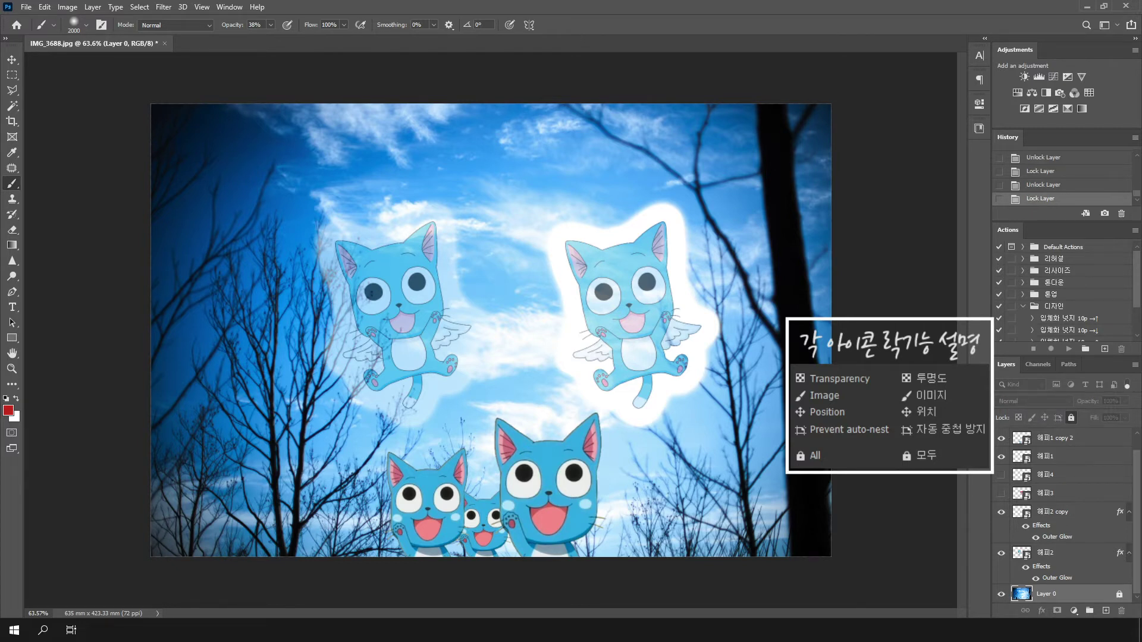
{"action": "left_click", "coordinate": [1120, 594]}
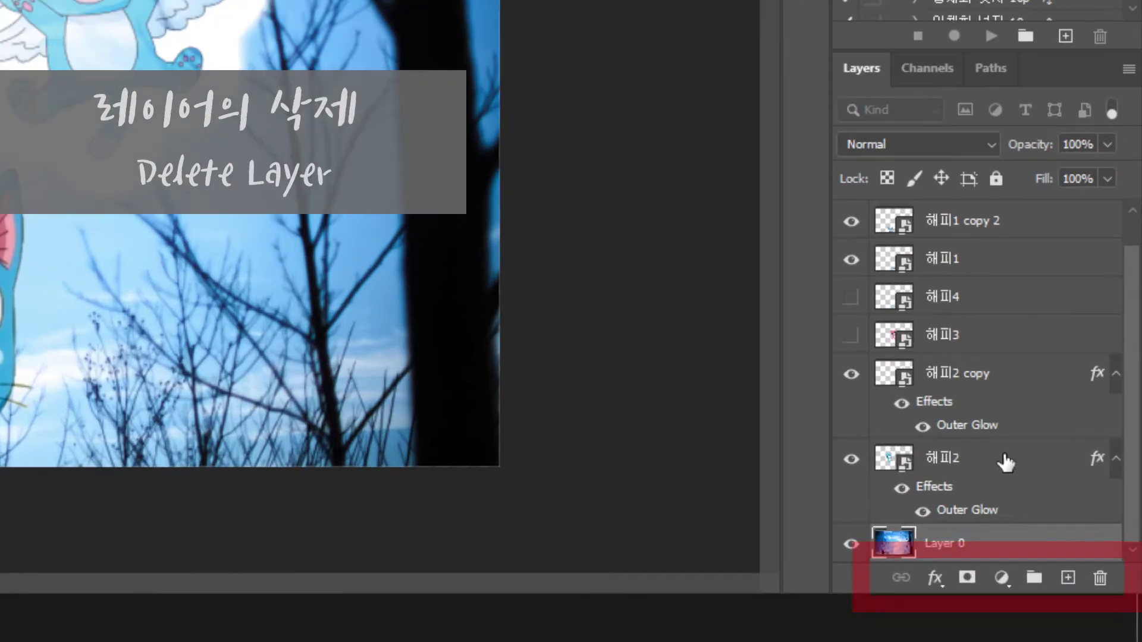
- Delete the 해피2 and 해피2 copy layers using the trash icon
{"action": "left_click", "coordinate": [1053, 555]}
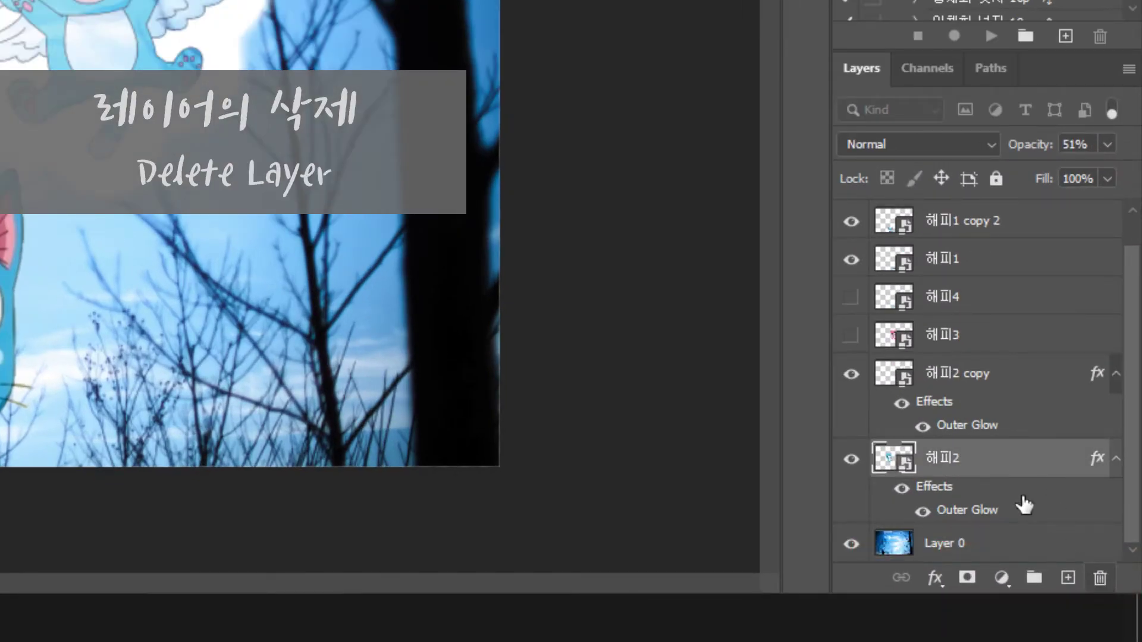
{"action": "left_click", "coordinate": [1100, 578]}
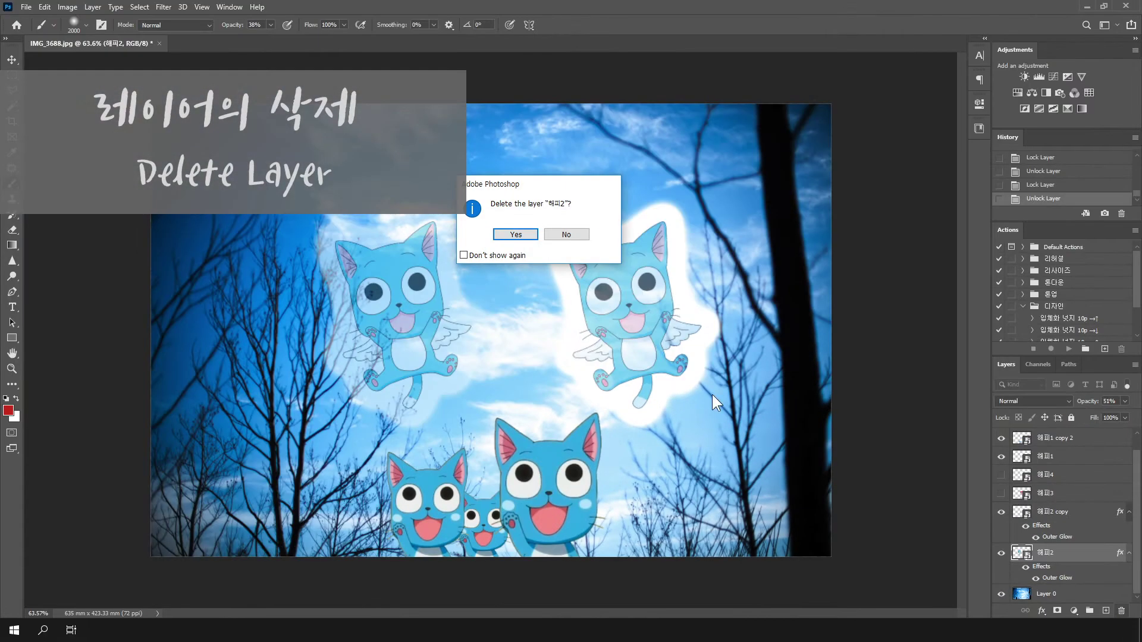
{"action": "left_click", "coordinate": [515, 235]}
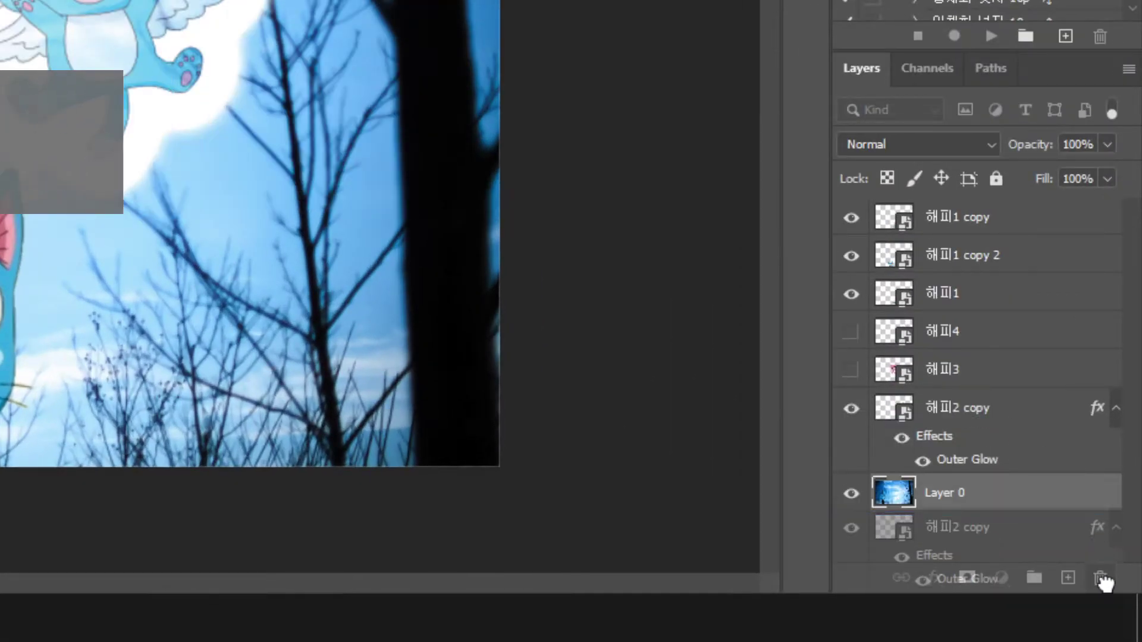
{"action": "left_click_drag", "start_coordinate": [1093, 526], "coordinate": [1099, 578]}
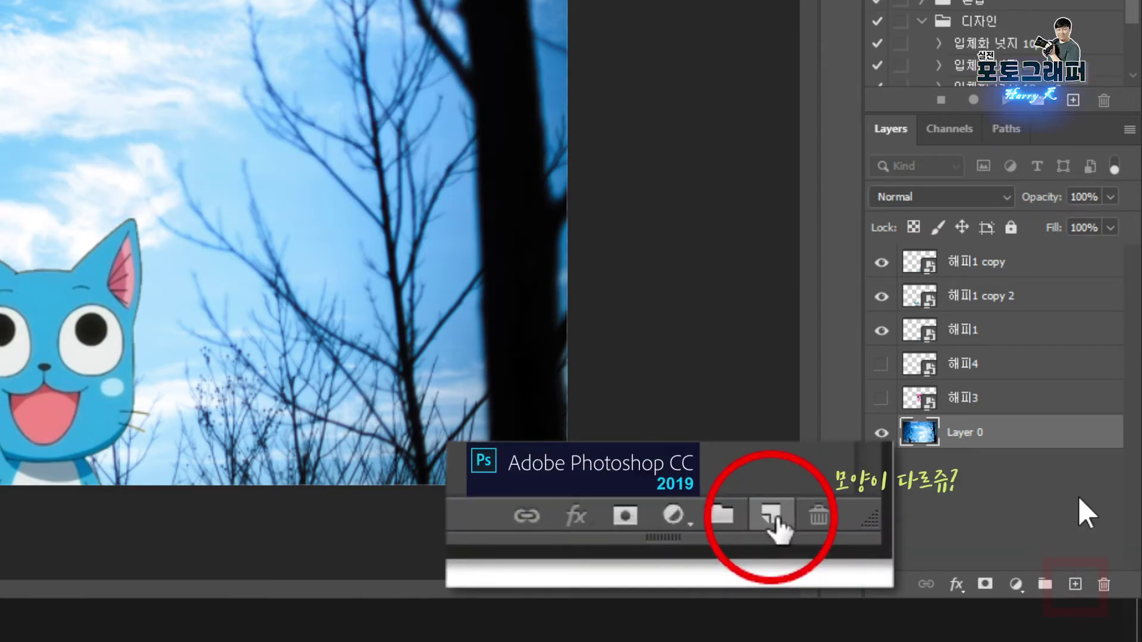
- Create empty Layer 1 above the sky photo and hide the other layers
{"action": "left_click", "coordinate": [1075, 585]}
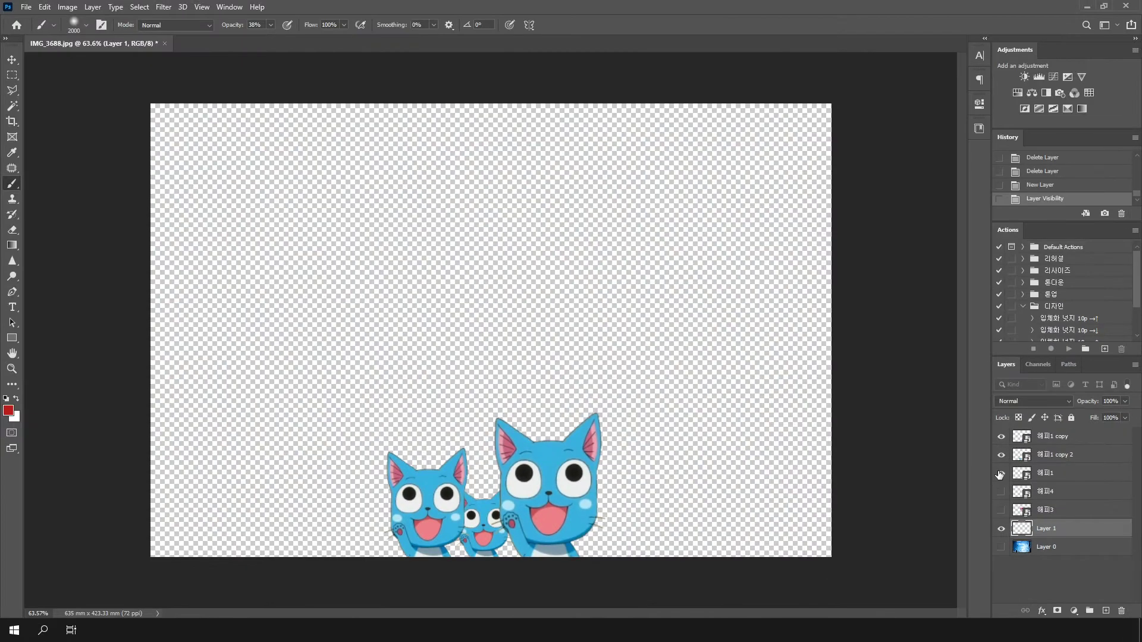
{"action": "left_click", "coordinate": [1001, 473]}
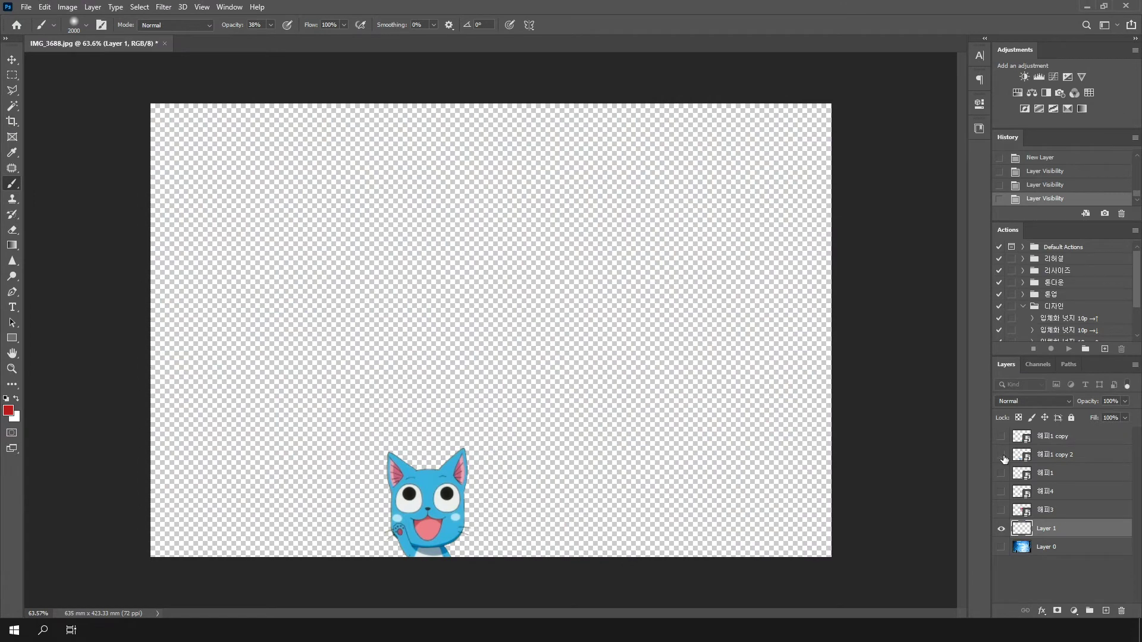
- Make every cat layer and the sky photo visible again, then delete Layer 1
{"action": "left_click", "coordinate": [1001, 436]}
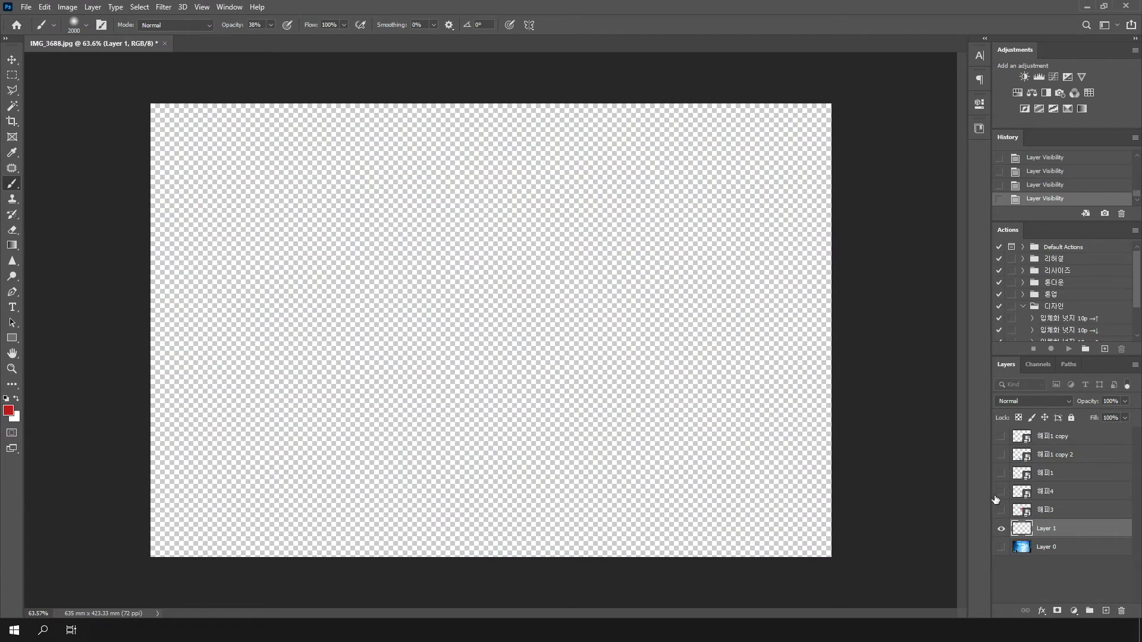
{"action": "left_click", "coordinate": [1001, 491]}
{"action": "left_click", "coordinate": [1001, 473]}
{"action": "left_click", "coordinate": [1001, 436]}
{"action": "left_click", "coordinate": [1001, 510]}
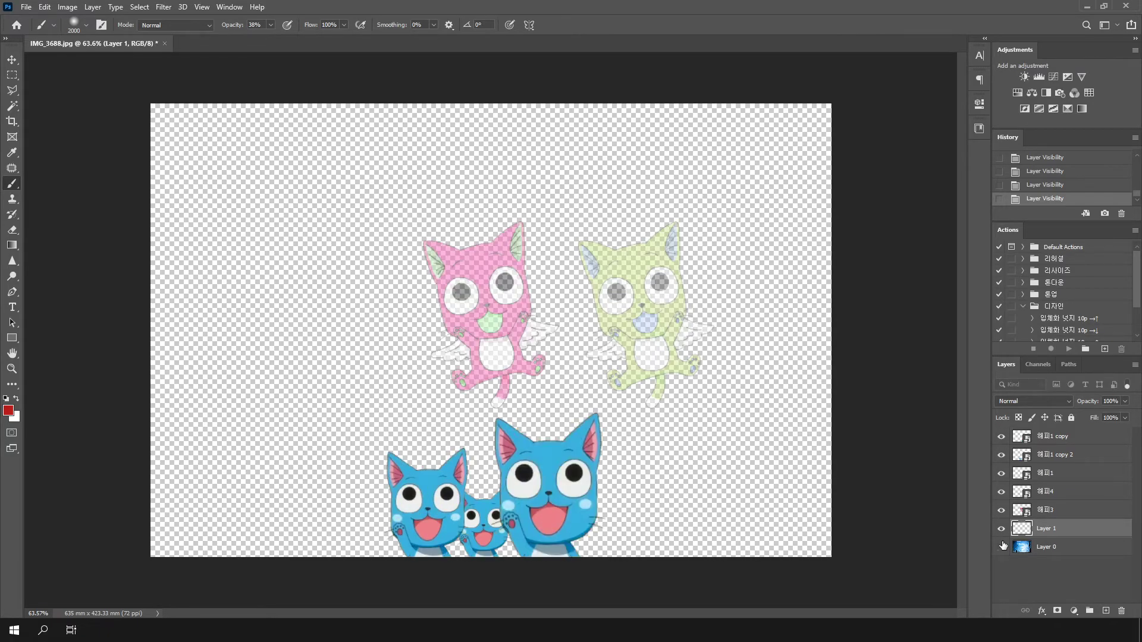
{"action": "left_click", "coordinate": [1001, 546]}
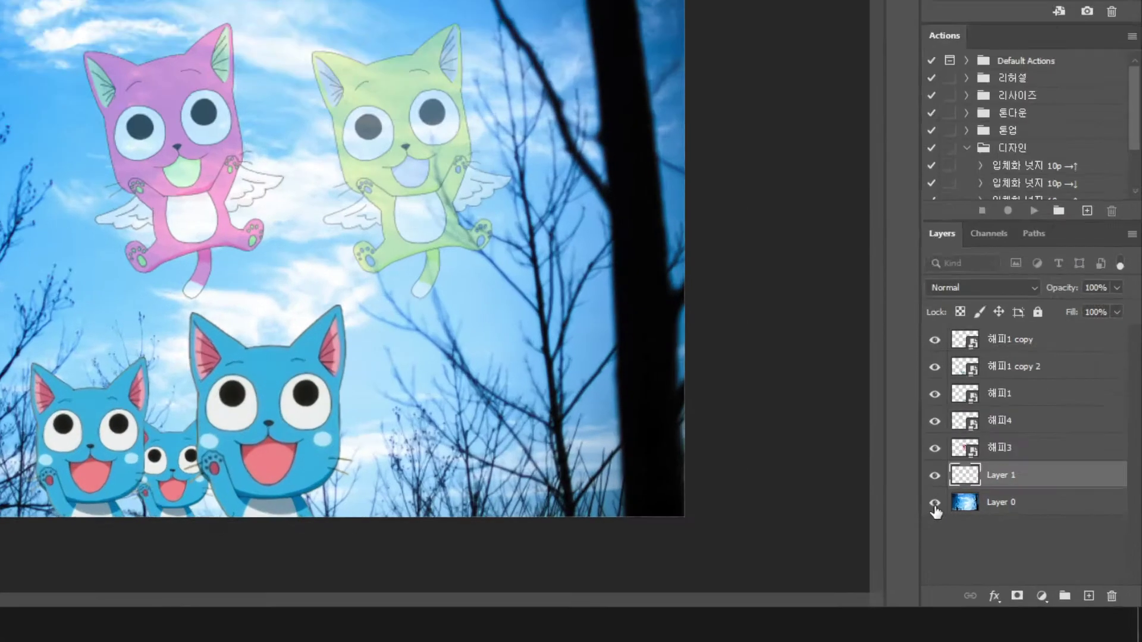
{"action": "mouse_move", "coordinate": [1011, 475]}
{"action": "left_mouse_down"}
{"action": "mouse_move", "coordinate": [1115, 590]}
{"action": "mouse_move", "coordinate": [1105, 583]}
{"action": "left_mouse_up"}
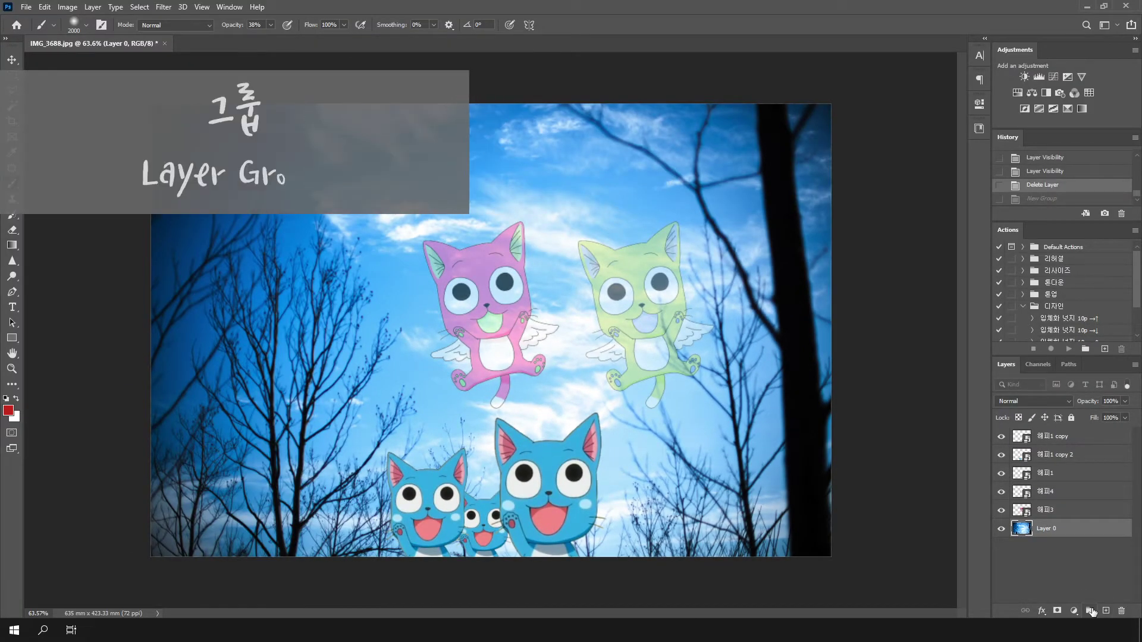
- Create Group 1 at the top of the stack and move cat layers 해피1 copy through 해피3 into it
{"action": "left_click", "coordinate": [1090, 614]}
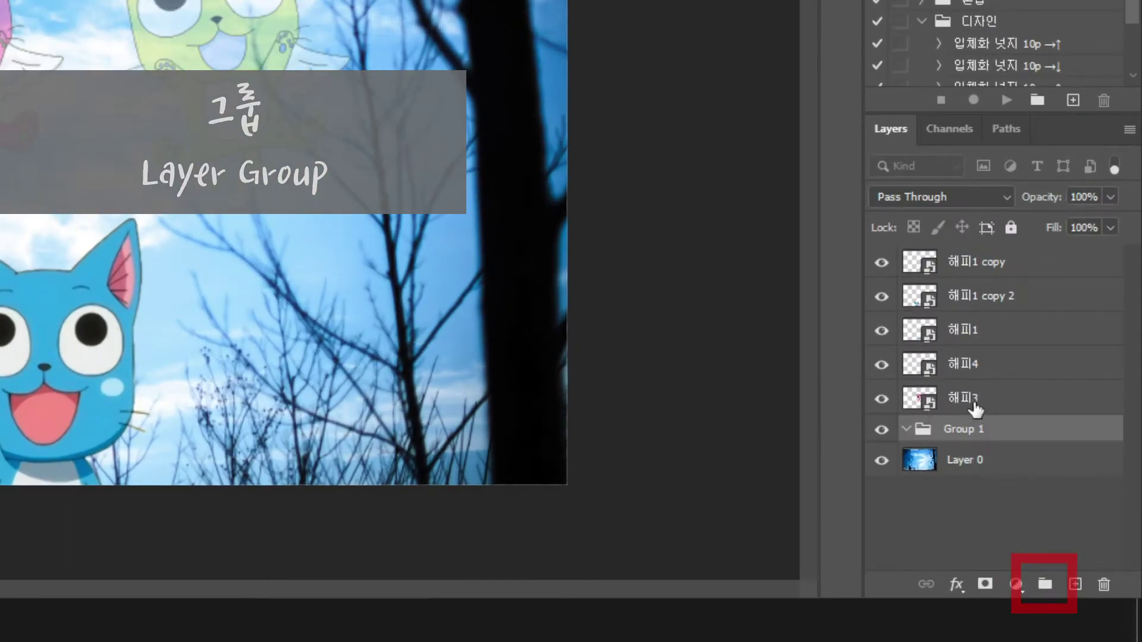
{"action": "left_click_drag", "start_coordinate": [1011, 441], "coordinate": [1012, 260]}
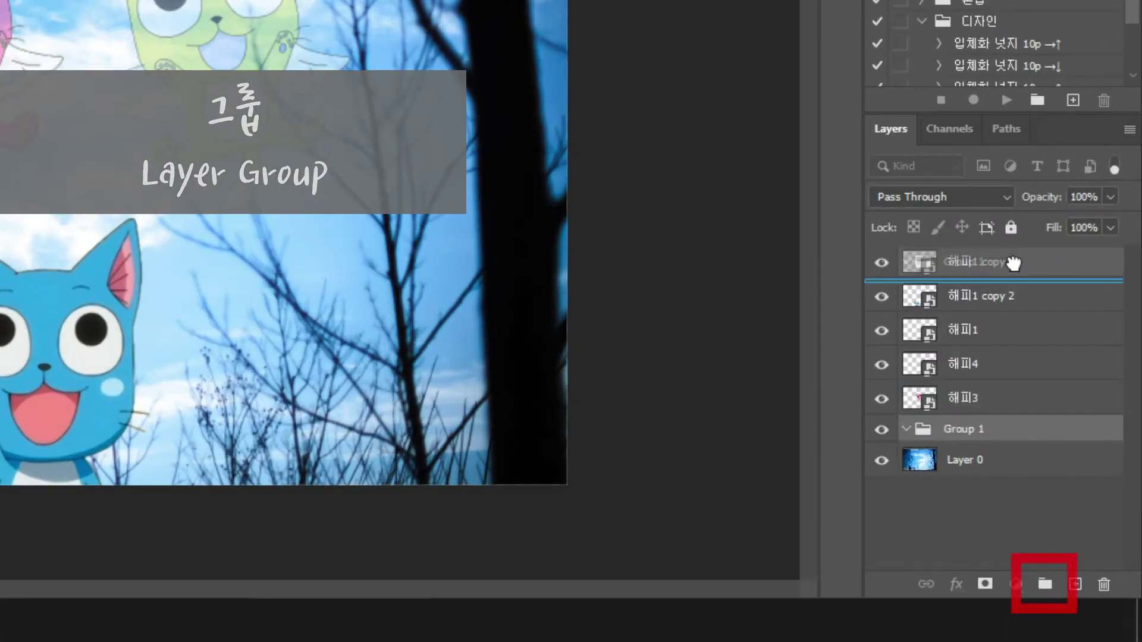
{"action": "left_click", "coordinate": [1020, 297]}
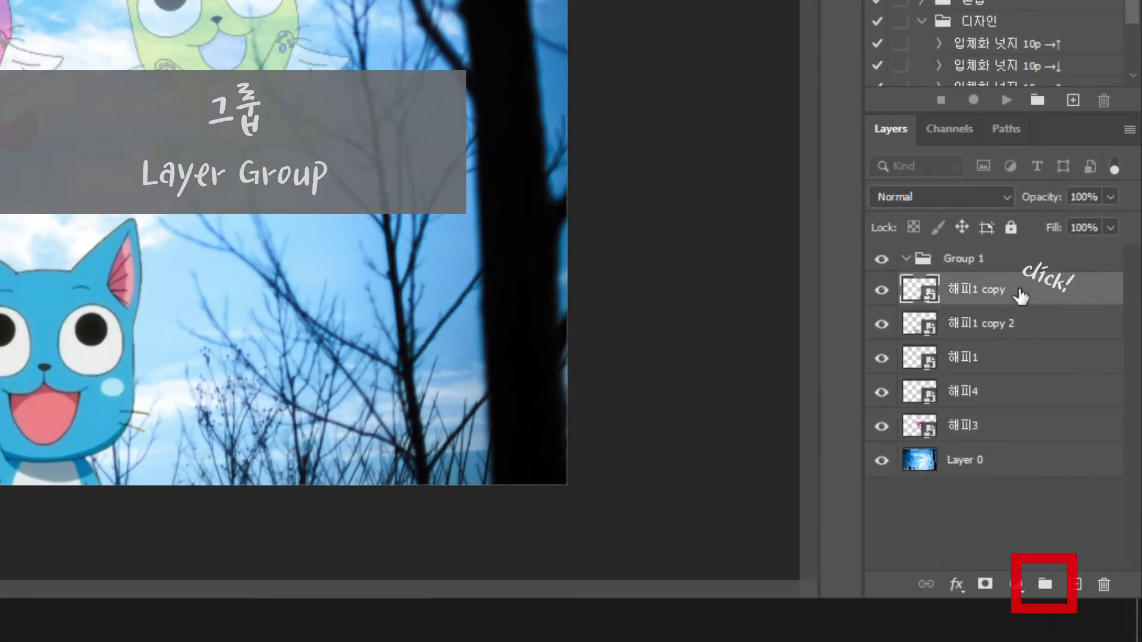
{"action": "left_click", "coordinate": [1007, 425], "text": "shift"}
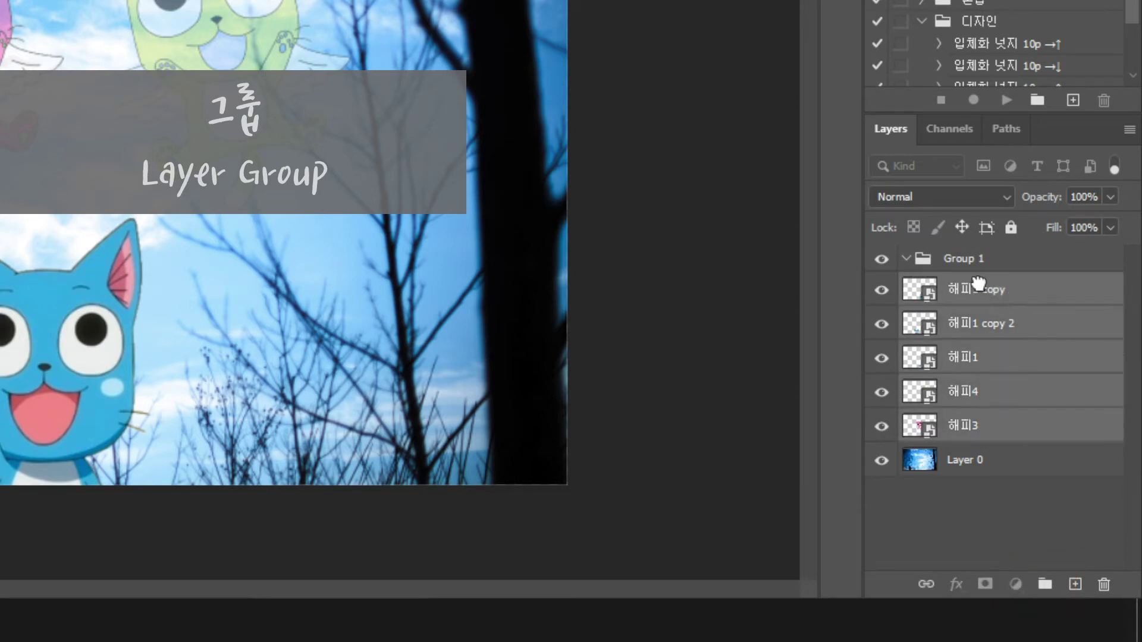
{"action": "left_click_drag", "start_coordinate": [978, 284], "coordinate": [919, 260]}
- Select Group 1 and reposition all the grouped cats together on the canvas
{"action": "left_click", "coordinate": [908, 259]}
{"action": "left_click", "coordinate": [971, 260]}
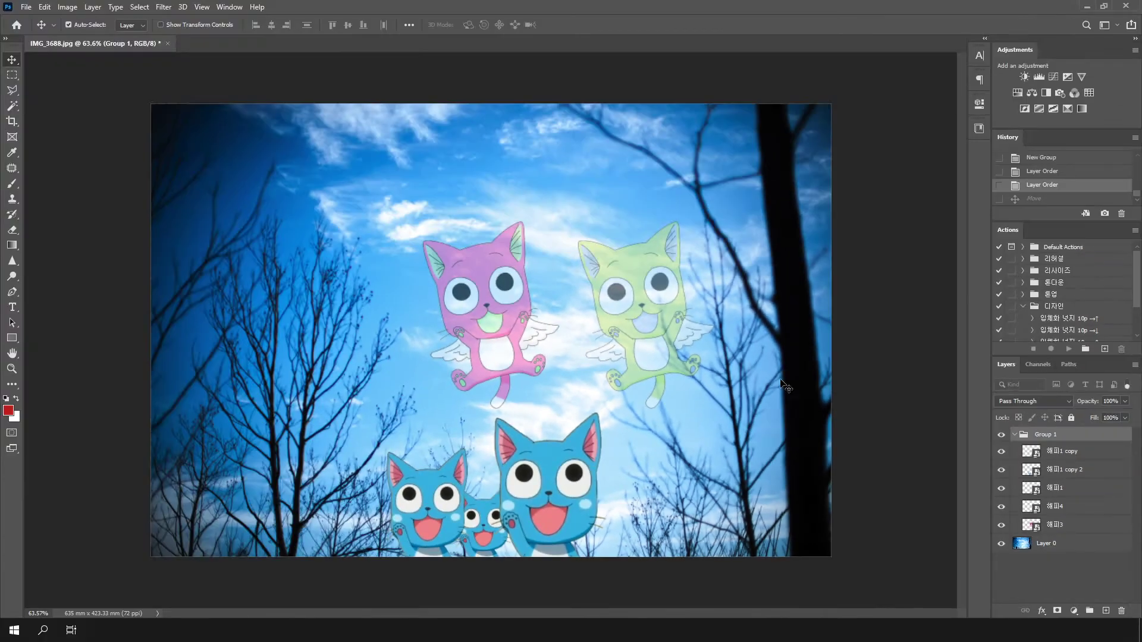
{"action": "mouse_move", "coordinate": [678, 317]}
{"action": "left_mouse_down"}
{"action": "mouse_move", "coordinate": [548, 261]}
{"action": "mouse_move", "coordinate": [564, 285]}
{"action": "left_mouse_up"}
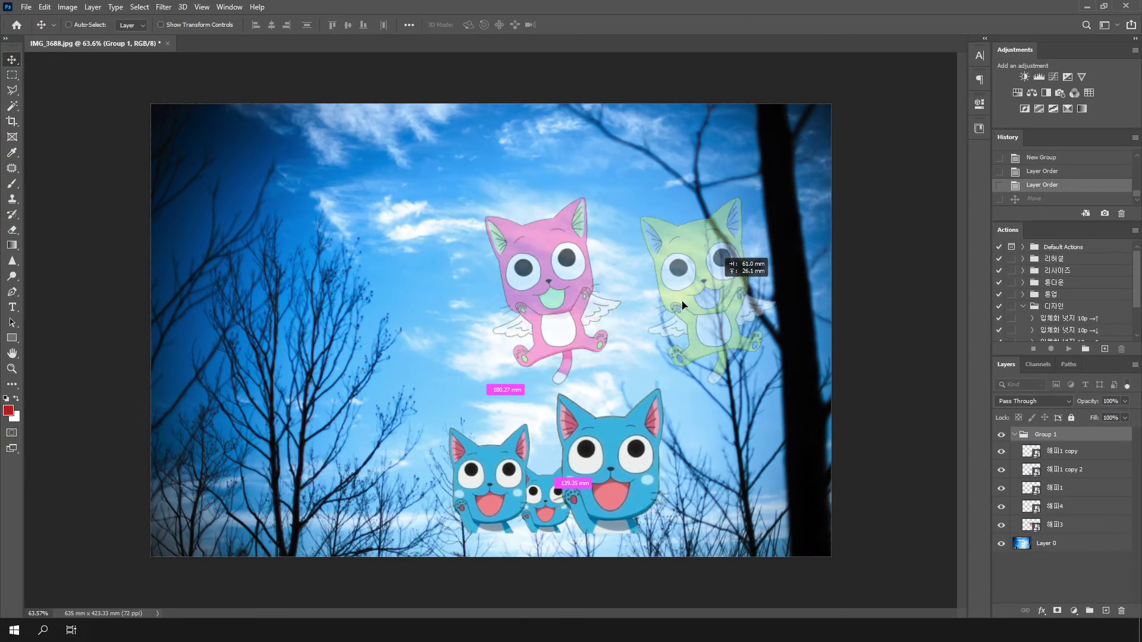
{"action": "left_click_drag", "start_coordinate": [564, 285], "coordinate": [647, 303]}
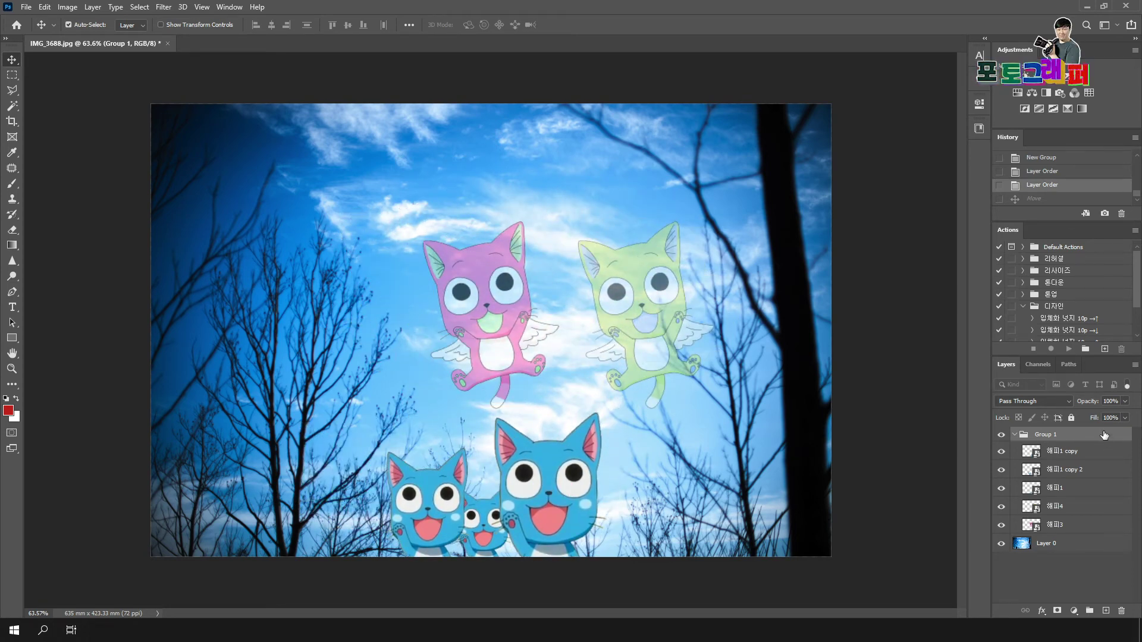
{"action": "left_click", "coordinate": [1073, 611]}
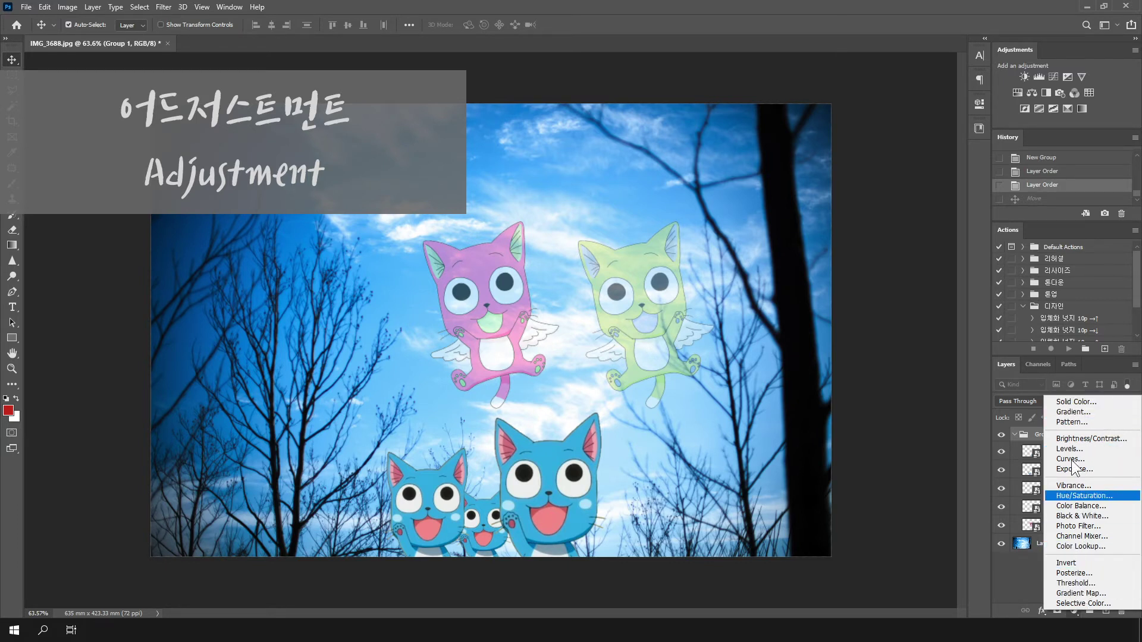
{"action": "left_click", "coordinate": [1017, 575]}
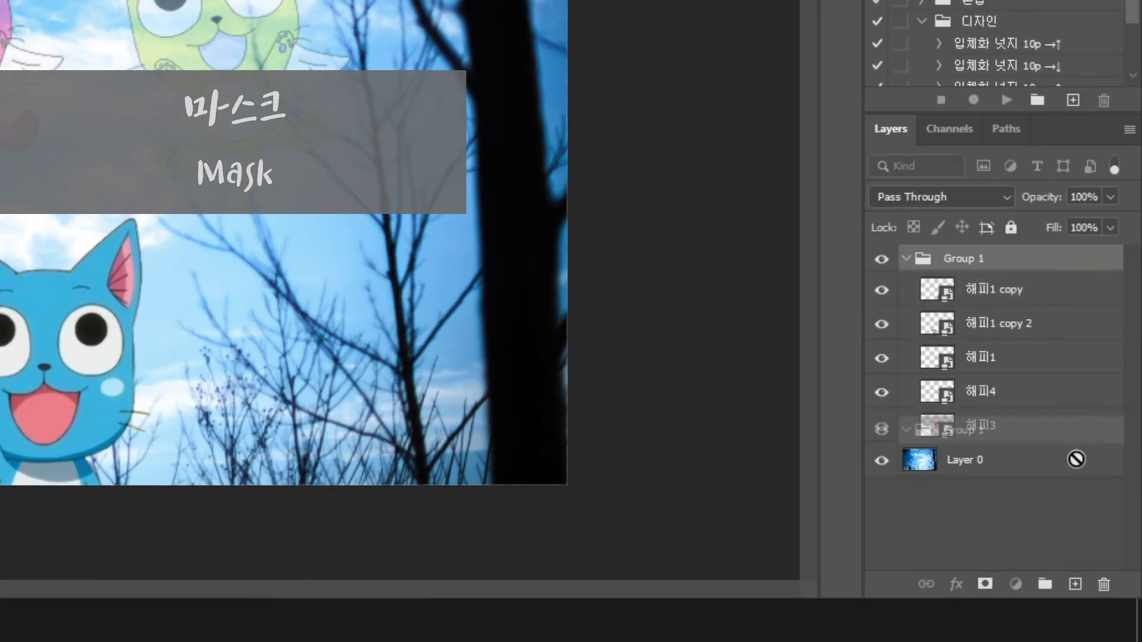
- Add a layer mask to 해피1 copy, paint it with a 150 brush, then fill it black and finally white
{"action": "left_click", "coordinate": [1079, 453]}
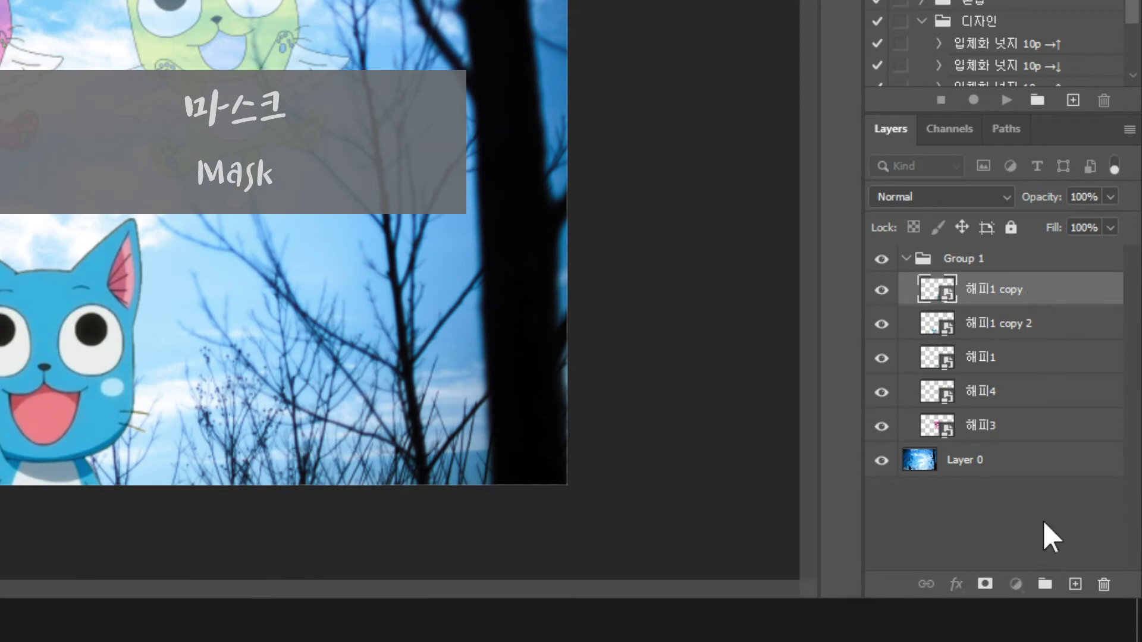
{"action": "left_click", "coordinate": [985, 584]}
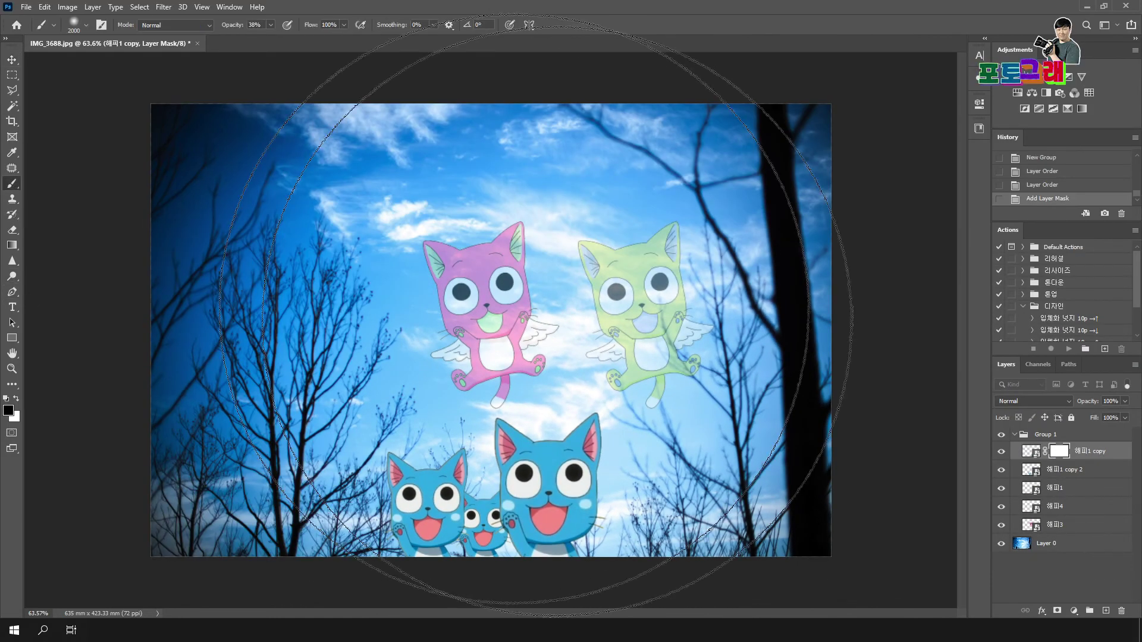
{"action": "key", "text": "bracketleft"}
{"action": "key", "text": "bracketleft"}
{"action": "key", "text": "bracketleft"}
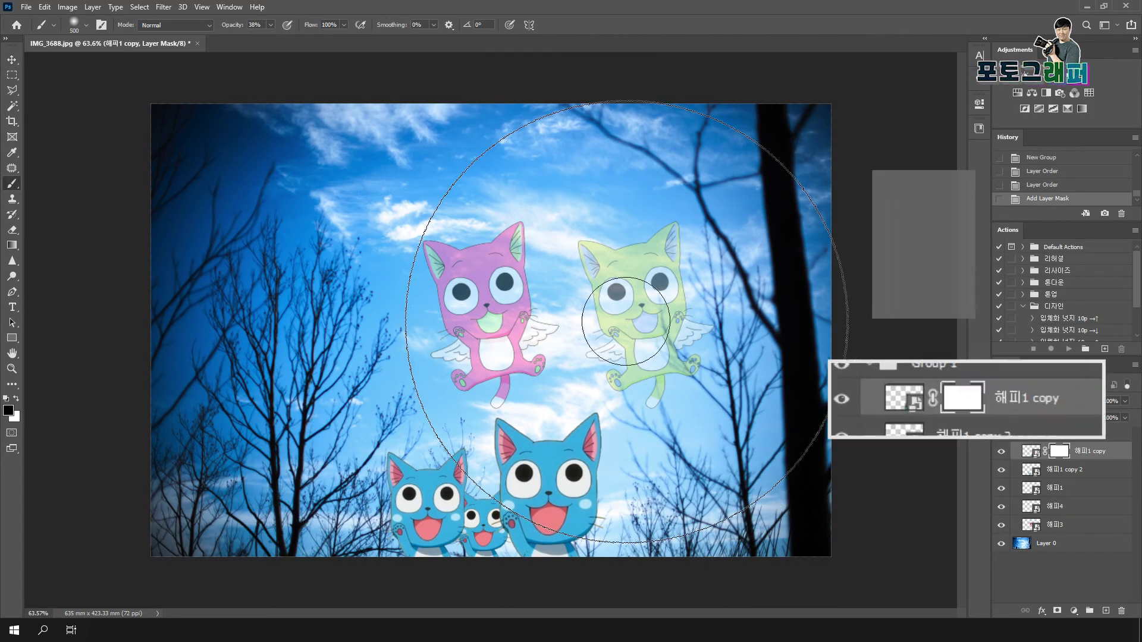
{"action": "left_click_drag", "start_coordinate": [524, 490], "coordinate": [491, 298]}
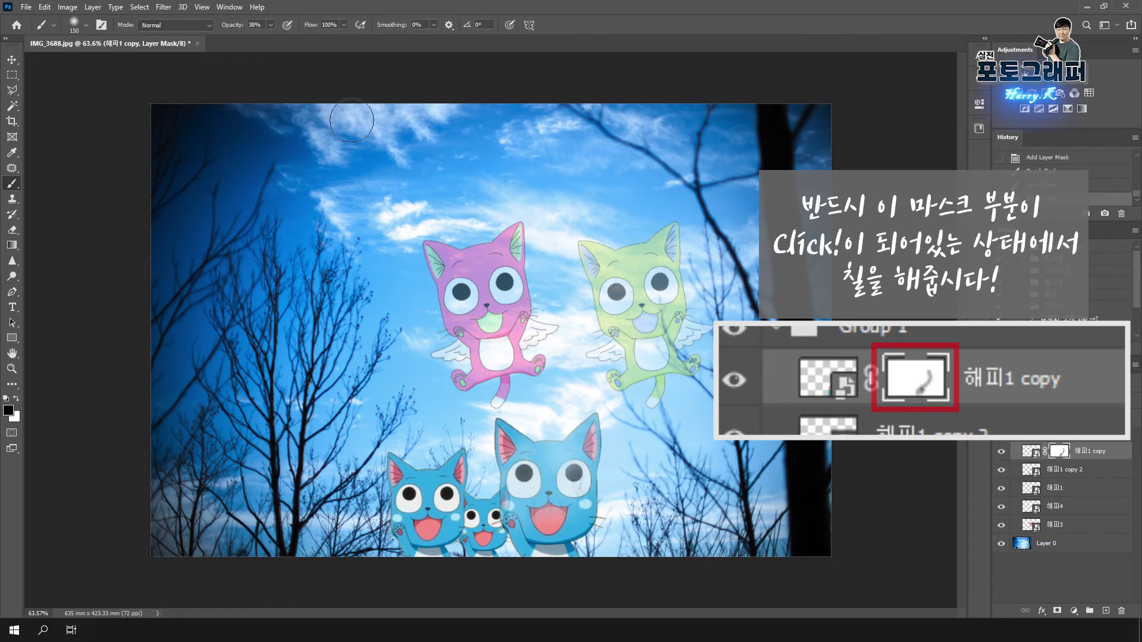
{"action": "left_click_drag", "start_coordinate": [244, 28], "coordinate": [333, 27]}
{"action": "mouse_move", "coordinate": [571, 452]}
{"action": "left_mouse_down"}
{"action": "mouse_move", "coordinate": [574, 505]}
{"action": "mouse_move", "coordinate": [559, 439]}
{"action": "left_mouse_up"}
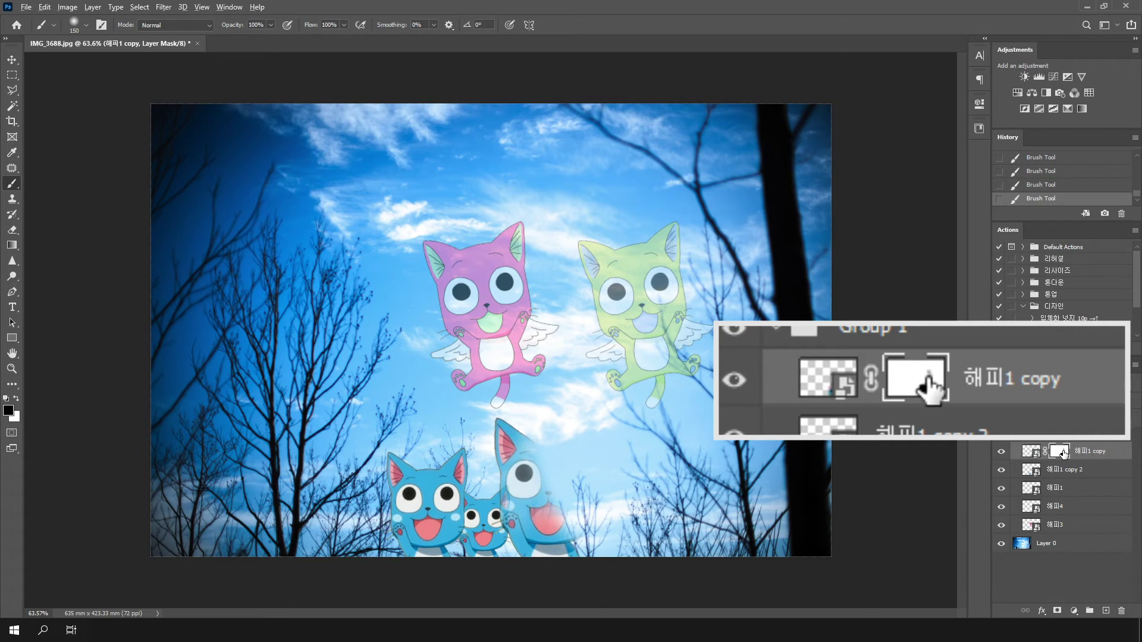
{"action": "key", "text": "alt+Delete"}
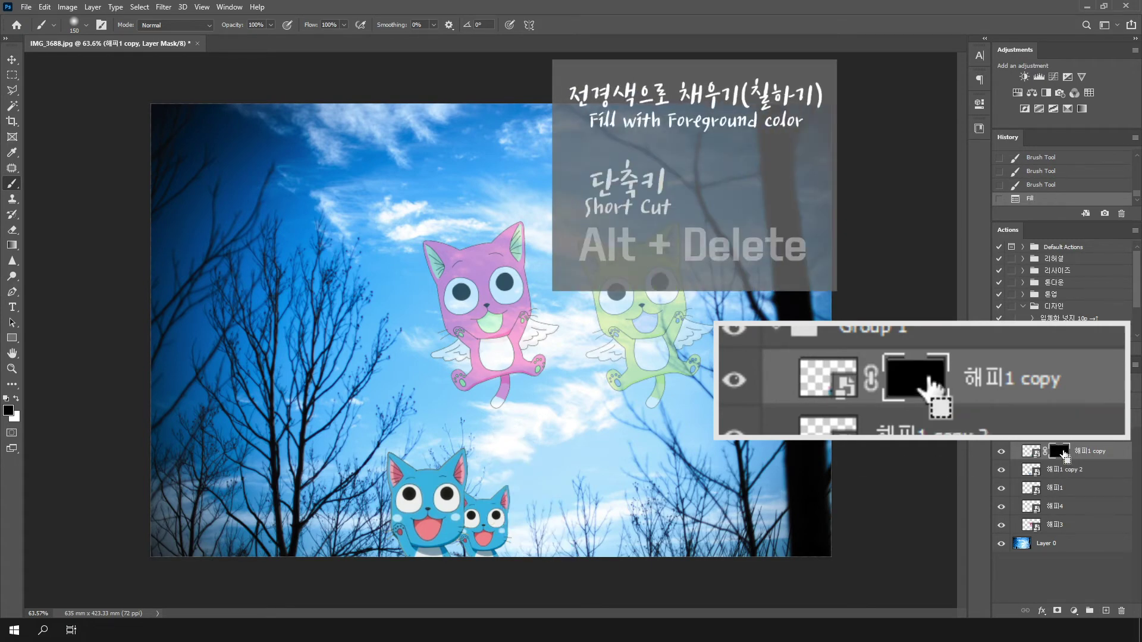
{"action": "key", "text": "ctrl+Delete"}
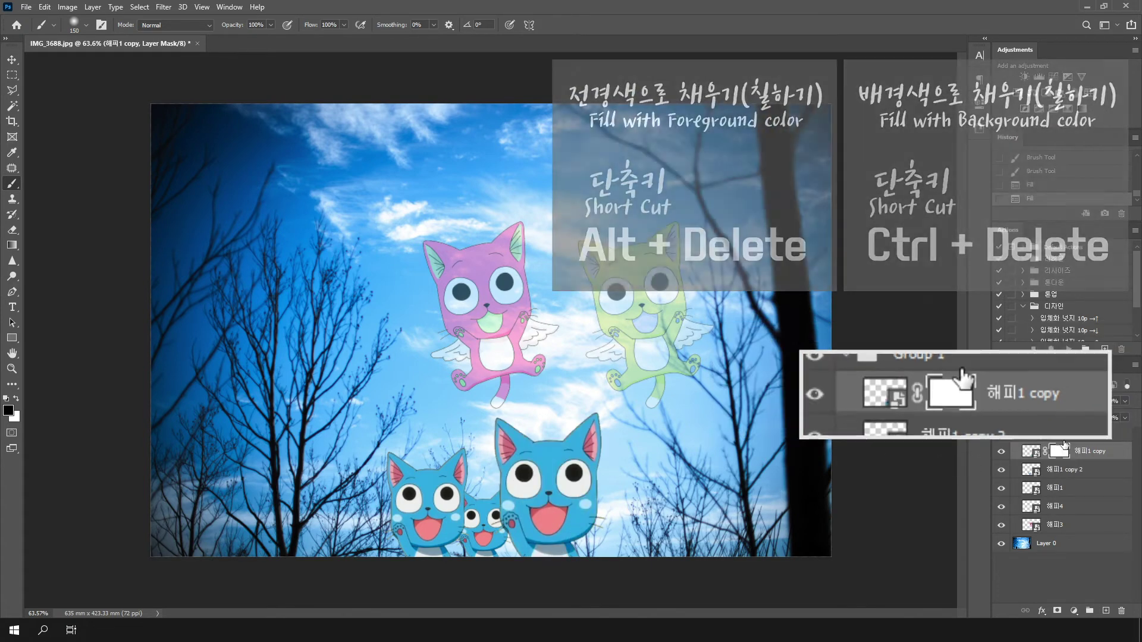
{"action": "left_click", "coordinate": [1042, 612]}
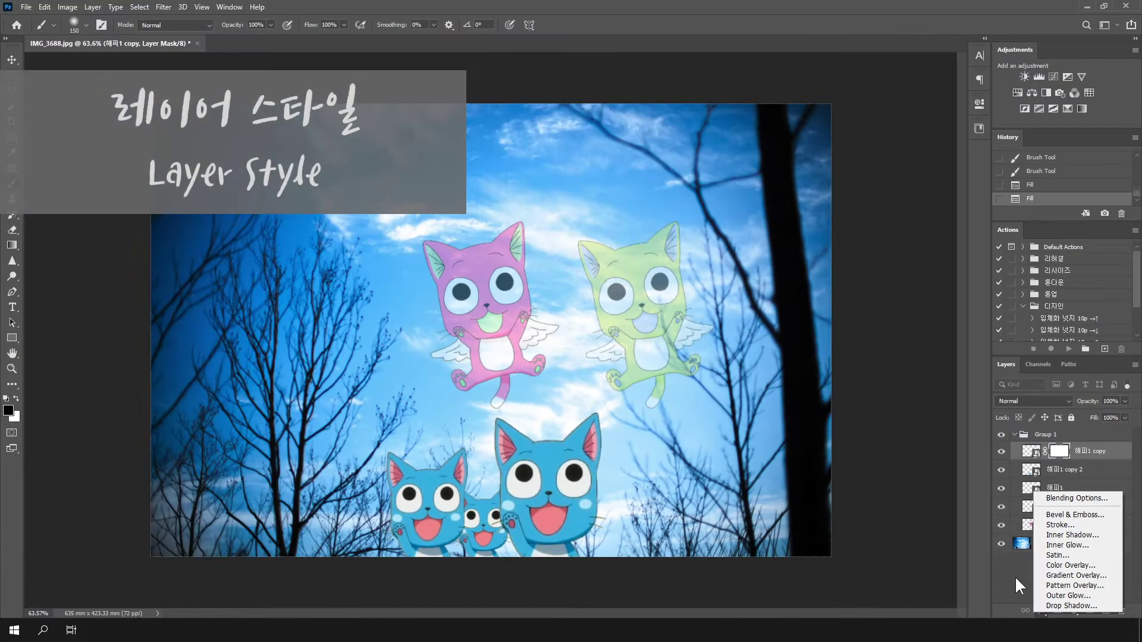
{"action": "left_click", "coordinate": [1015, 576]}
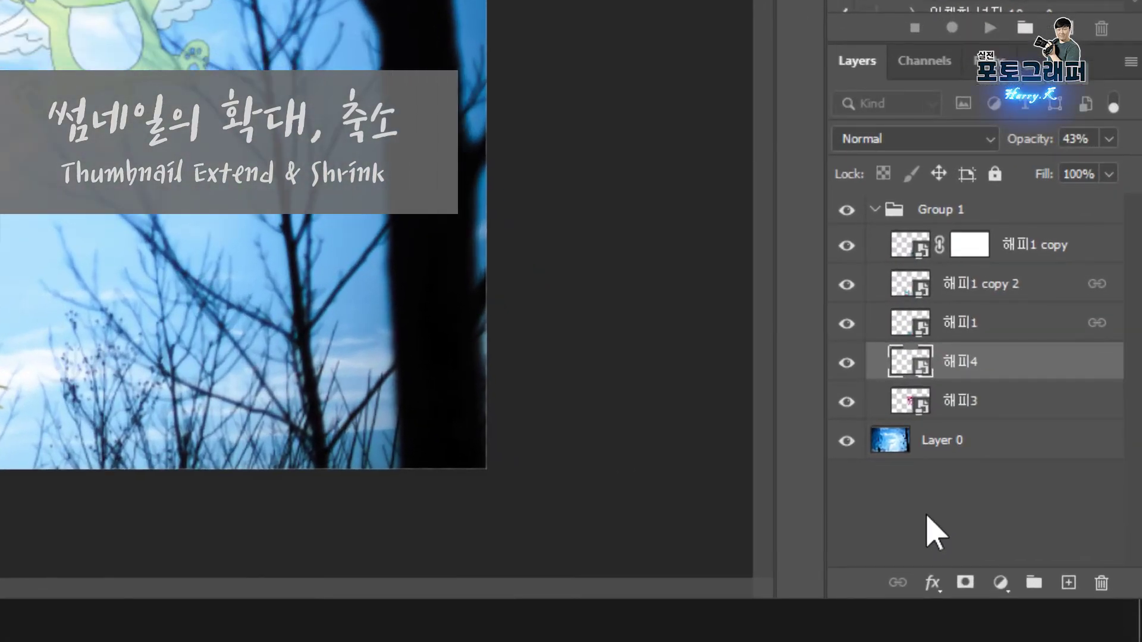
- Switch the Layers panel to large layer thumbnails
{"action": "right_click", "coordinate": [927, 517]}
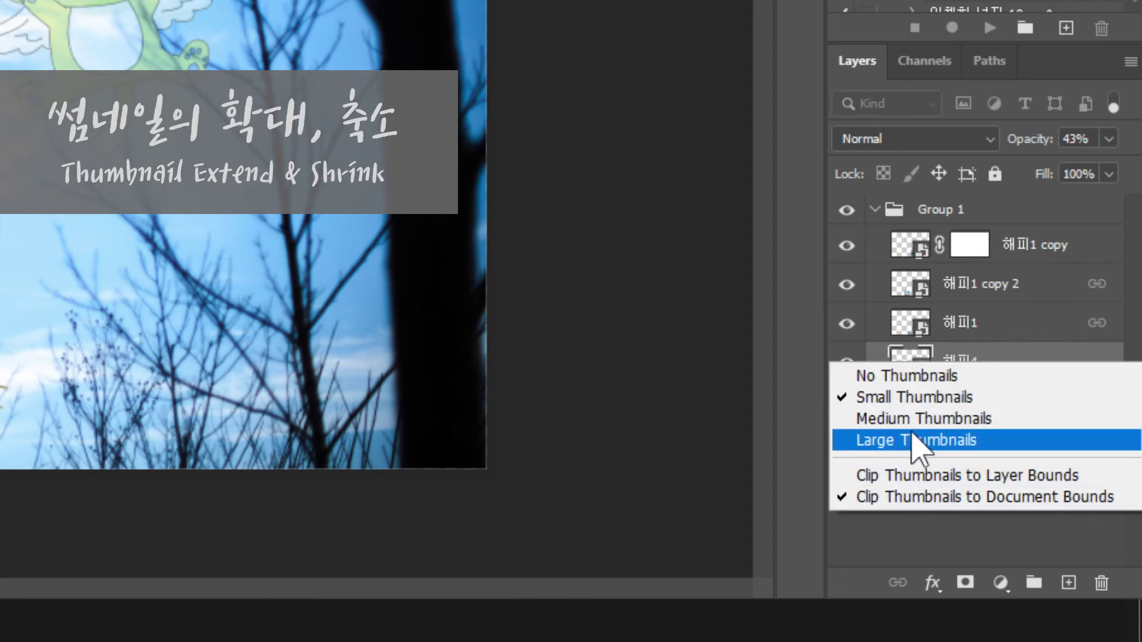
{"action": "left_click", "coordinate": [915, 441]}
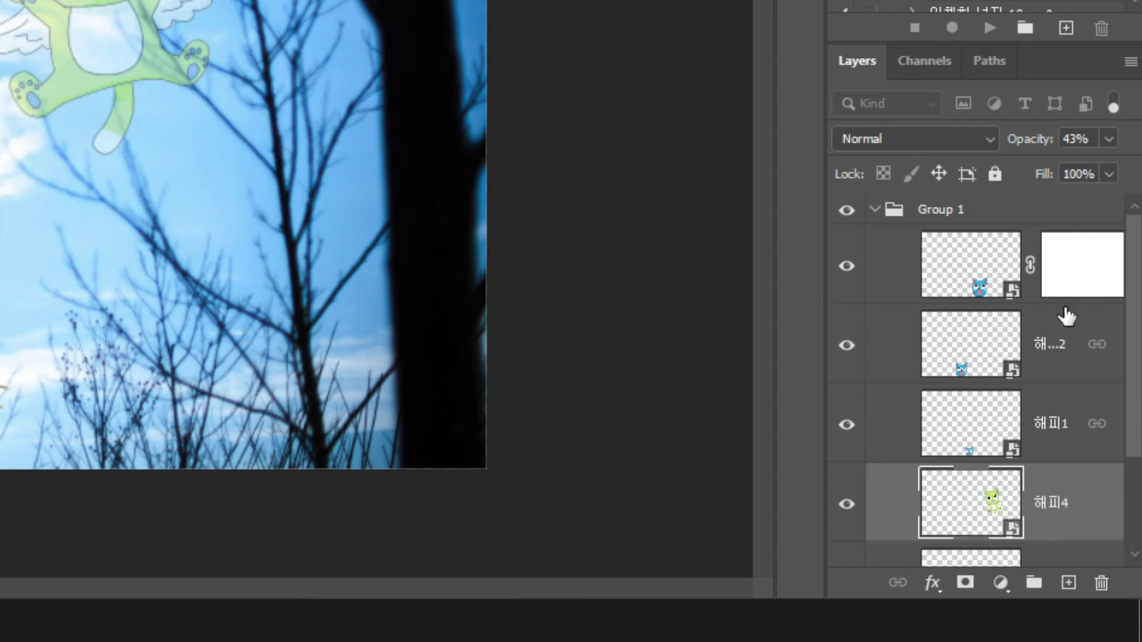
{"action": "scroll", "coordinate": [1063, 315], "scroll_direction": "down", "scroll_amount": 1}
{"action": "scroll", "coordinate": [976, 331], "scroll_direction": "down", "scroll_amount": 3}
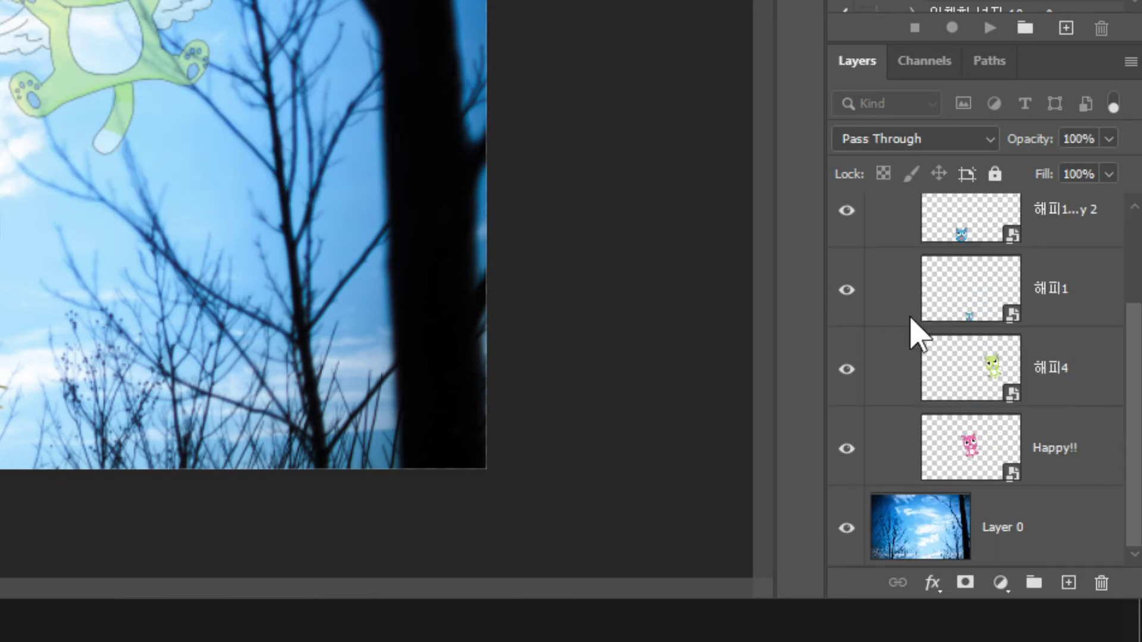
{"action": "scroll", "coordinate": [884, 443], "scroll_direction": "up", "scroll_amount": 3}
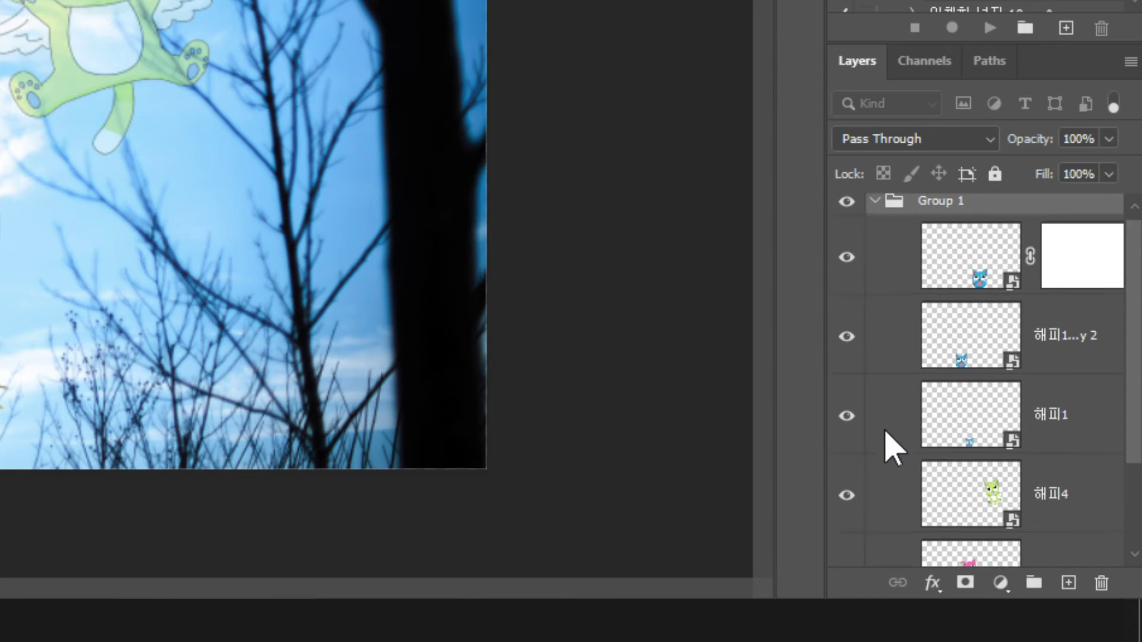
- Collapse Group 1 and reopen the thumbnail size options
{"action": "left_click", "coordinate": [874, 210]}
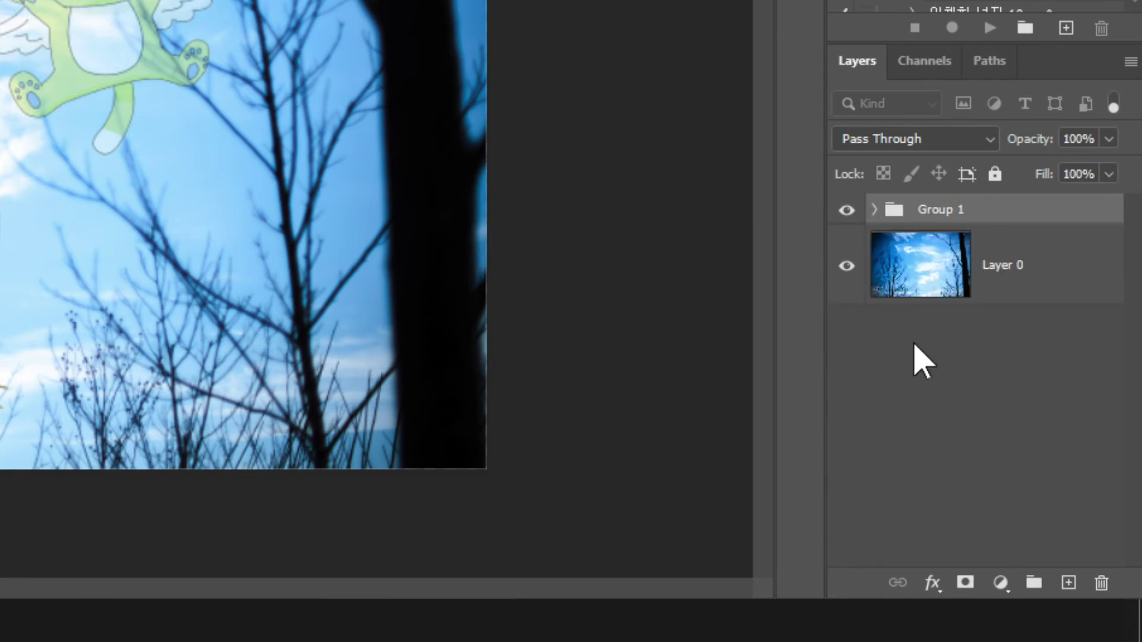
{"action": "right_click", "coordinate": [1044, 538]}
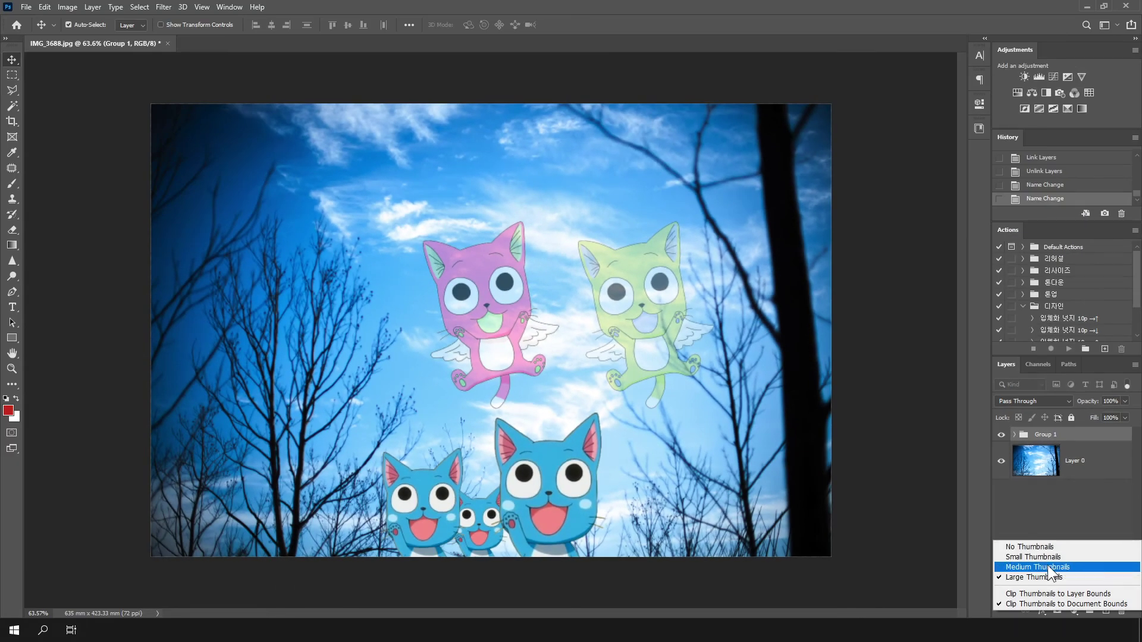
{"action": "scroll", "coordinate": [1109, 511], "scroll_direction": "down", "scroll_amount": 1}
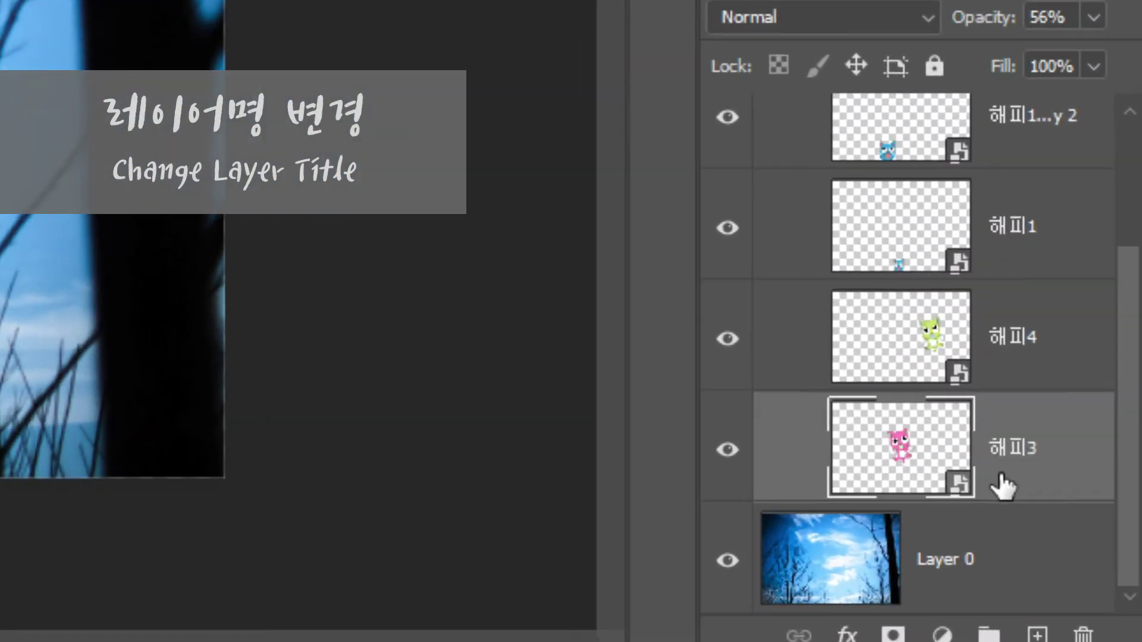
- Replace the 해피3 layer name with 'Happy!!'
{"action": "double_click", "coordinate": [1029, 457]}
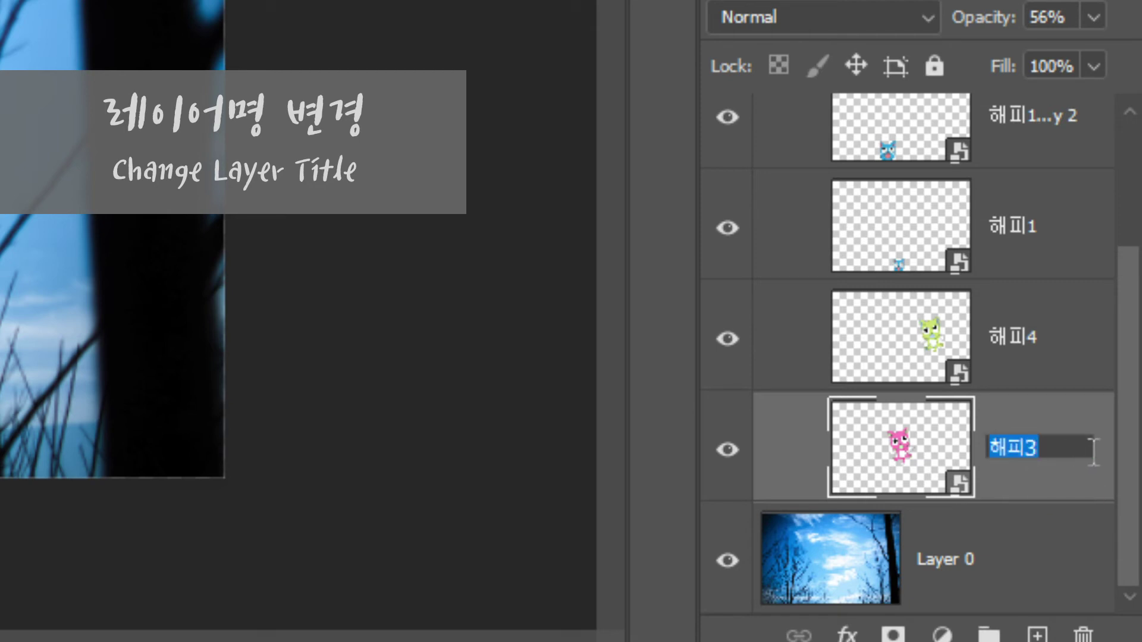
{"action": "key", "text": "BackSpace"}
{"action": "type", "text": "Happy!!"}
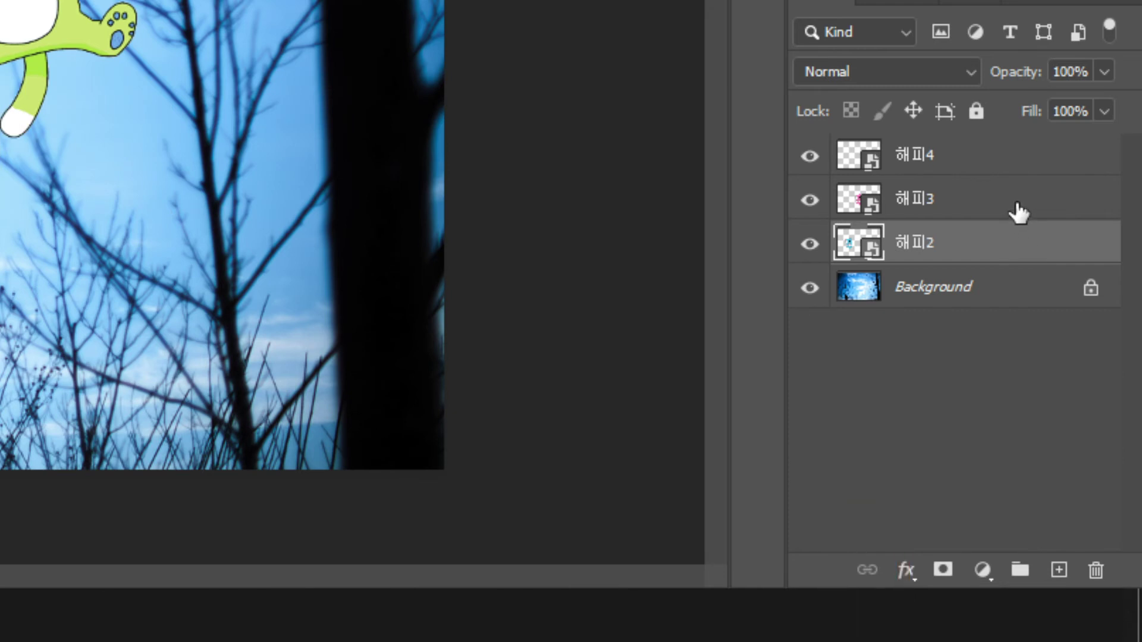
- Link 해피3 with 해피2, then drag the pink and blue cats left together to test it
{"action": "left_click", "coordinate": [1018, 205], "text": "shift"}
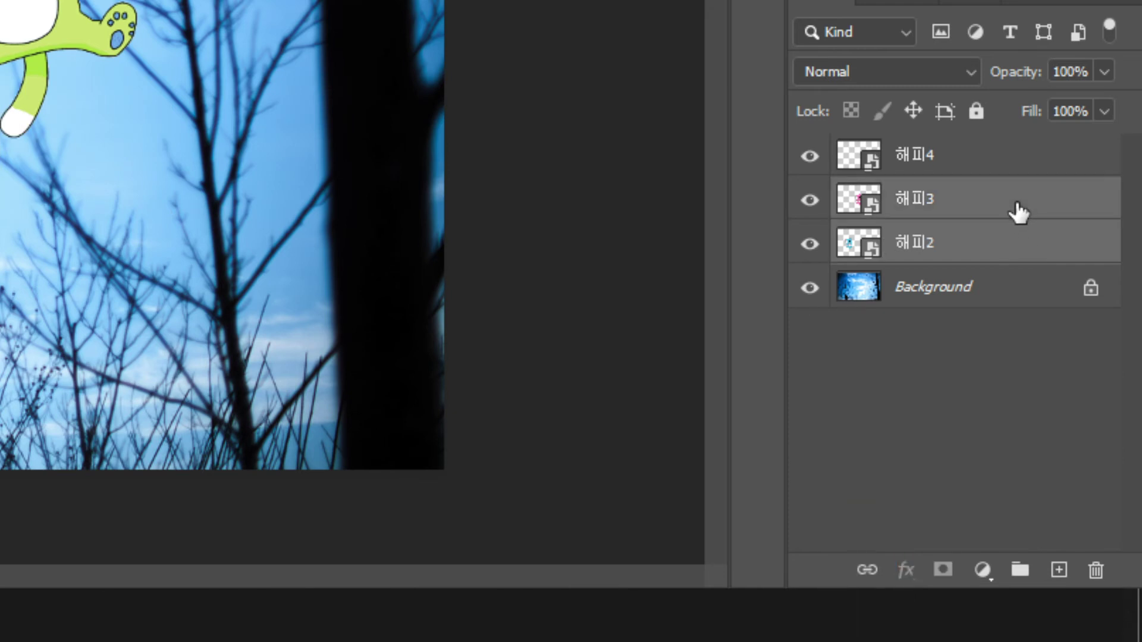
{"action": "left_click", "coordinate": [862, 571]}
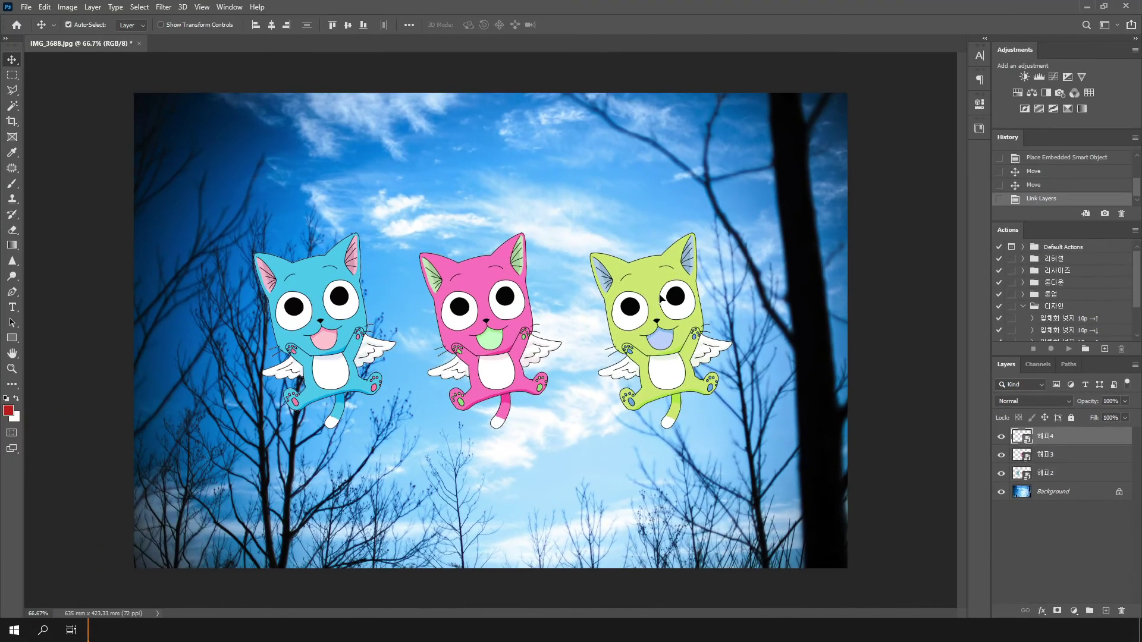
{"action": "mouse_move", "coordinate": [659, 282]}
{"action": "left_mouse_down"}
{"action": "mouse_move", "coordinate": [678, 250]}
{"action": "mouse_move", "coordinate": [684, 263]}
{"action": "left_mouse_up"}
{"action": "mouse_move", "coordinate": [503, 330]}
{"action": "left_mouse_down"}
{"action": "mouse_move", "coordinate": [408, 307]}
{"action": "mouse_move", "coordinate": [455, 319]}
{"action": "left_mouse_up"}
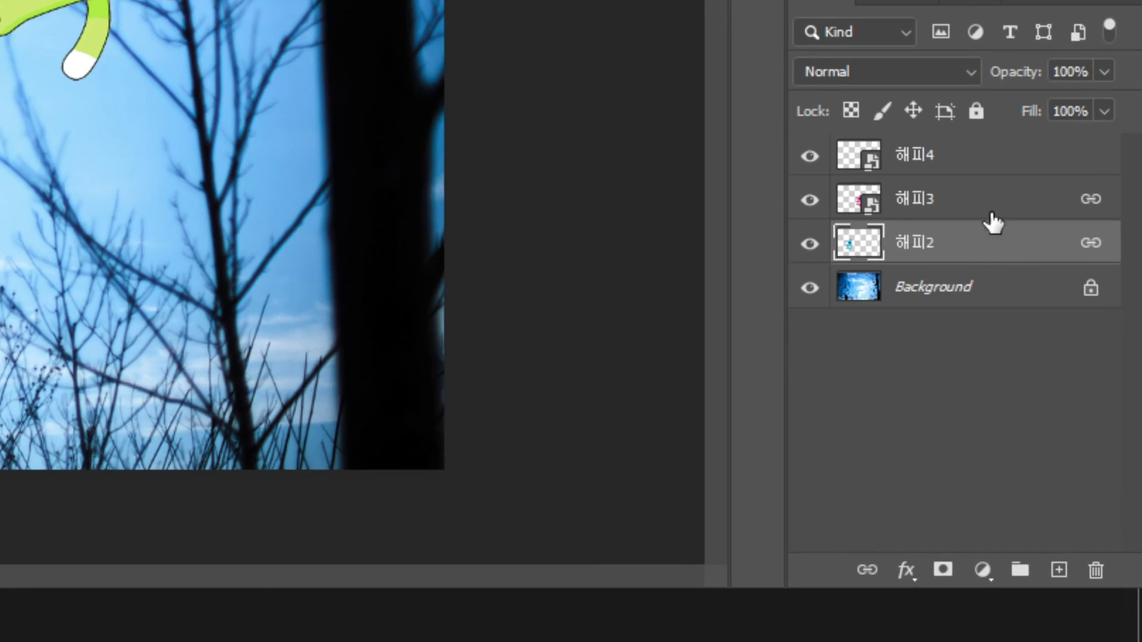
- Select the three winged cat layers 해피2, 해피3 and 해피4 in the Layers panel
{"action": "left_click", "coordinate": [992, 223]}
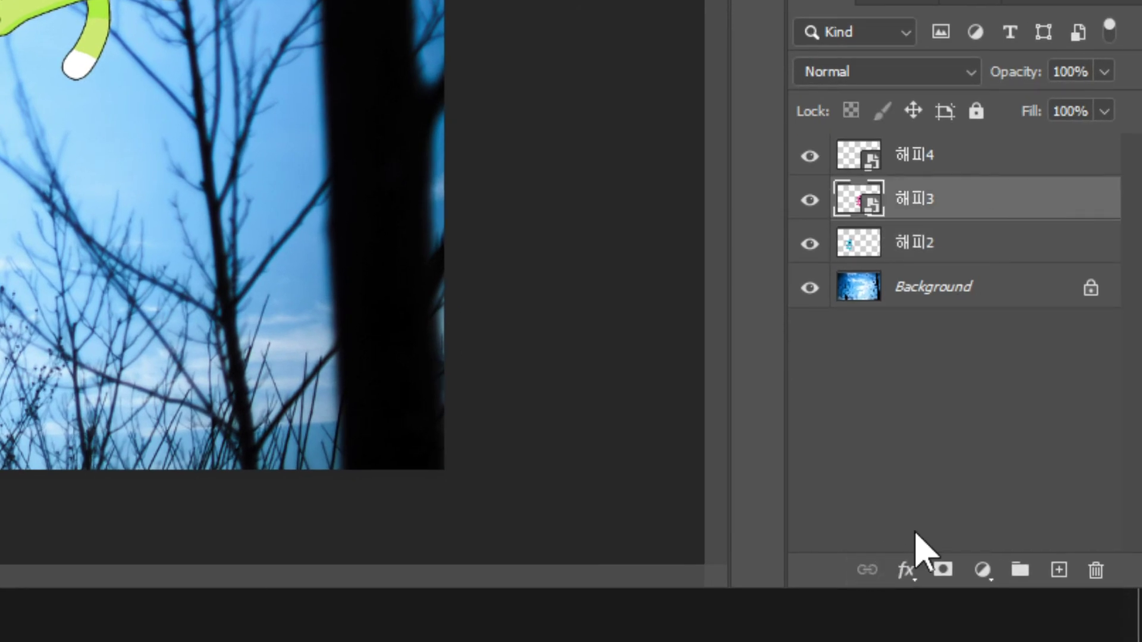
{"action": "key", "text": "ctrl+alt+a"}
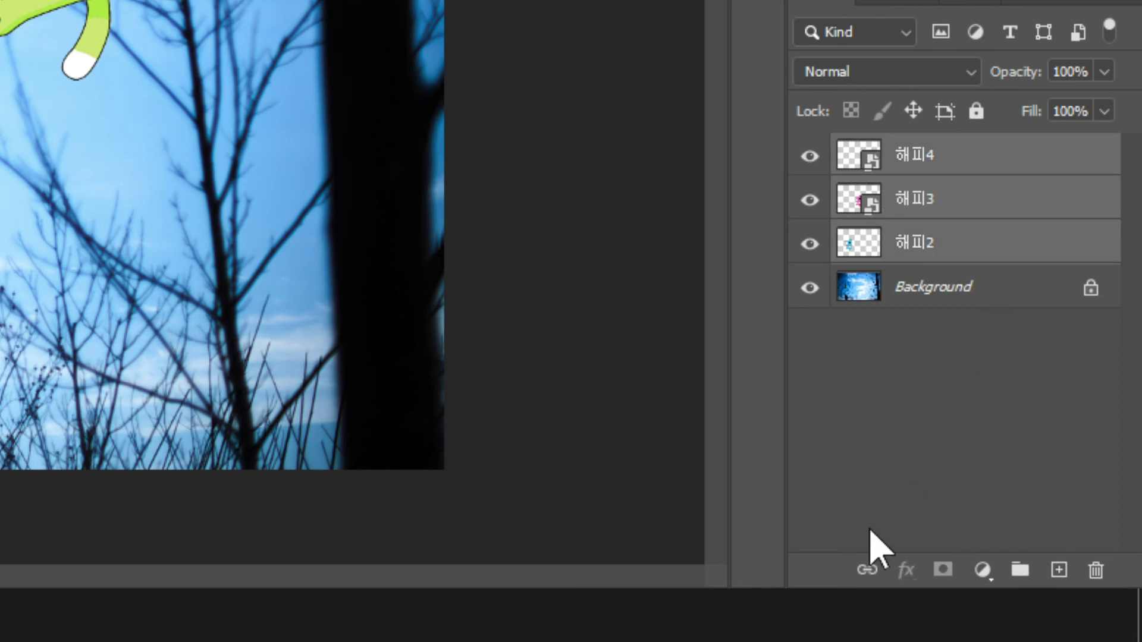
{"action": "left_click", "coordinate": [985, 255]}
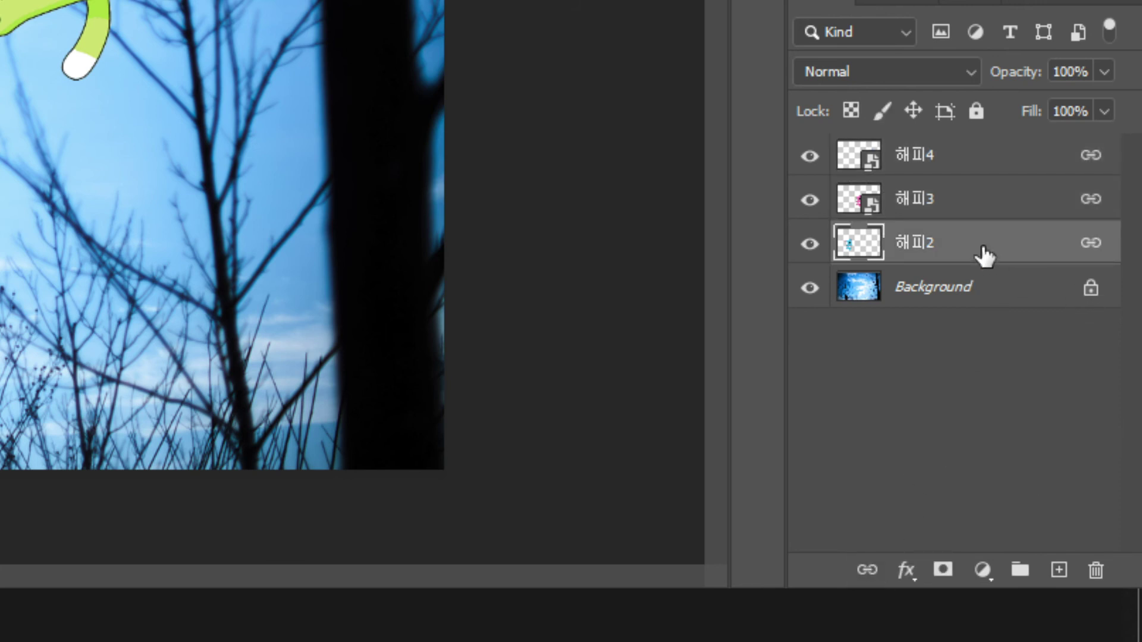